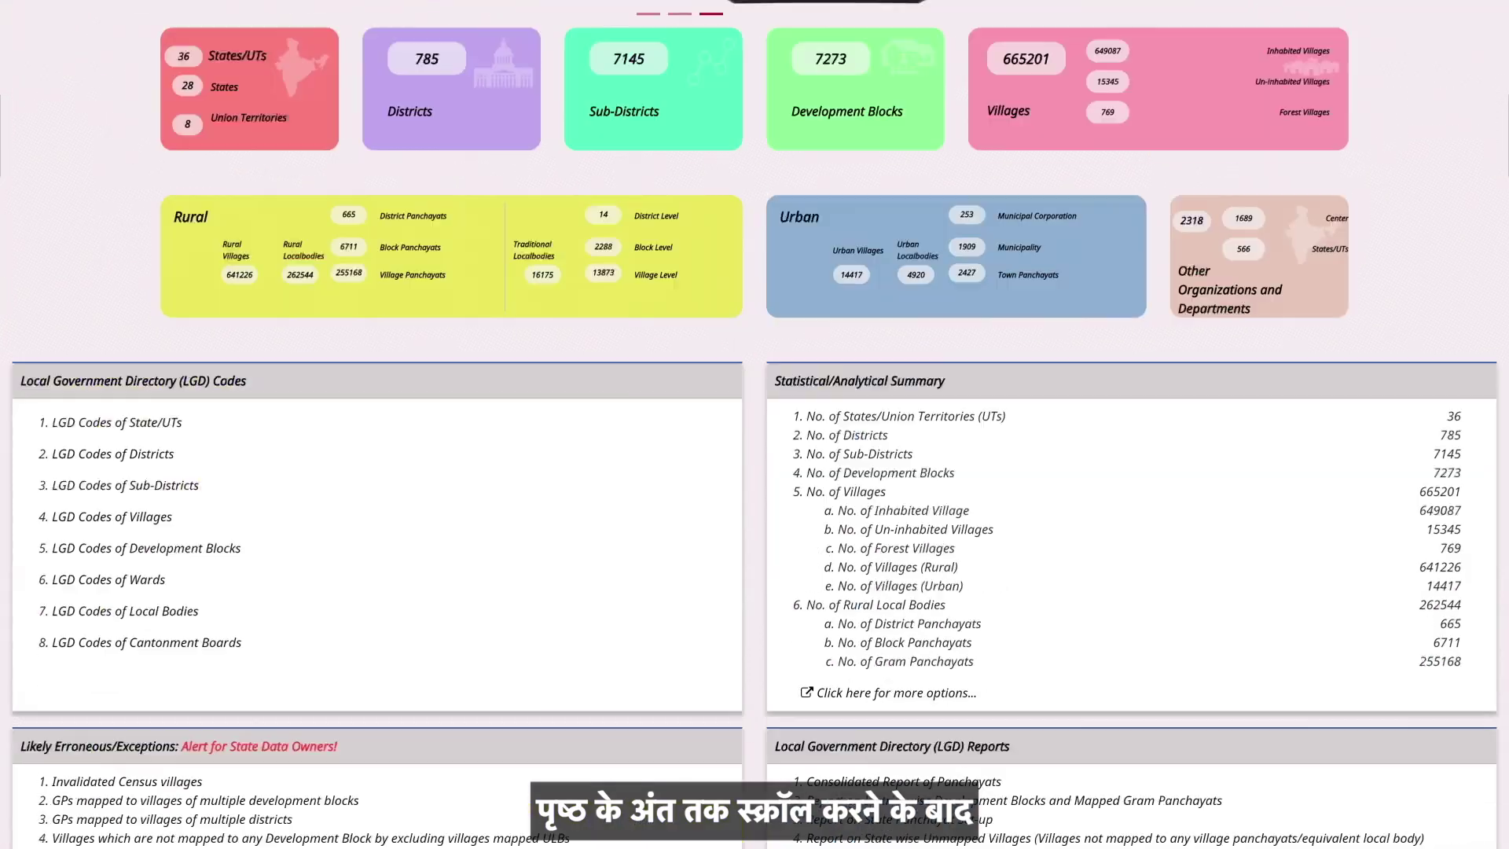
Open the LGD Reports list from Quick Links and scroll through its roughly 65 predefined reports
scroll(754, 424, "down", 20)
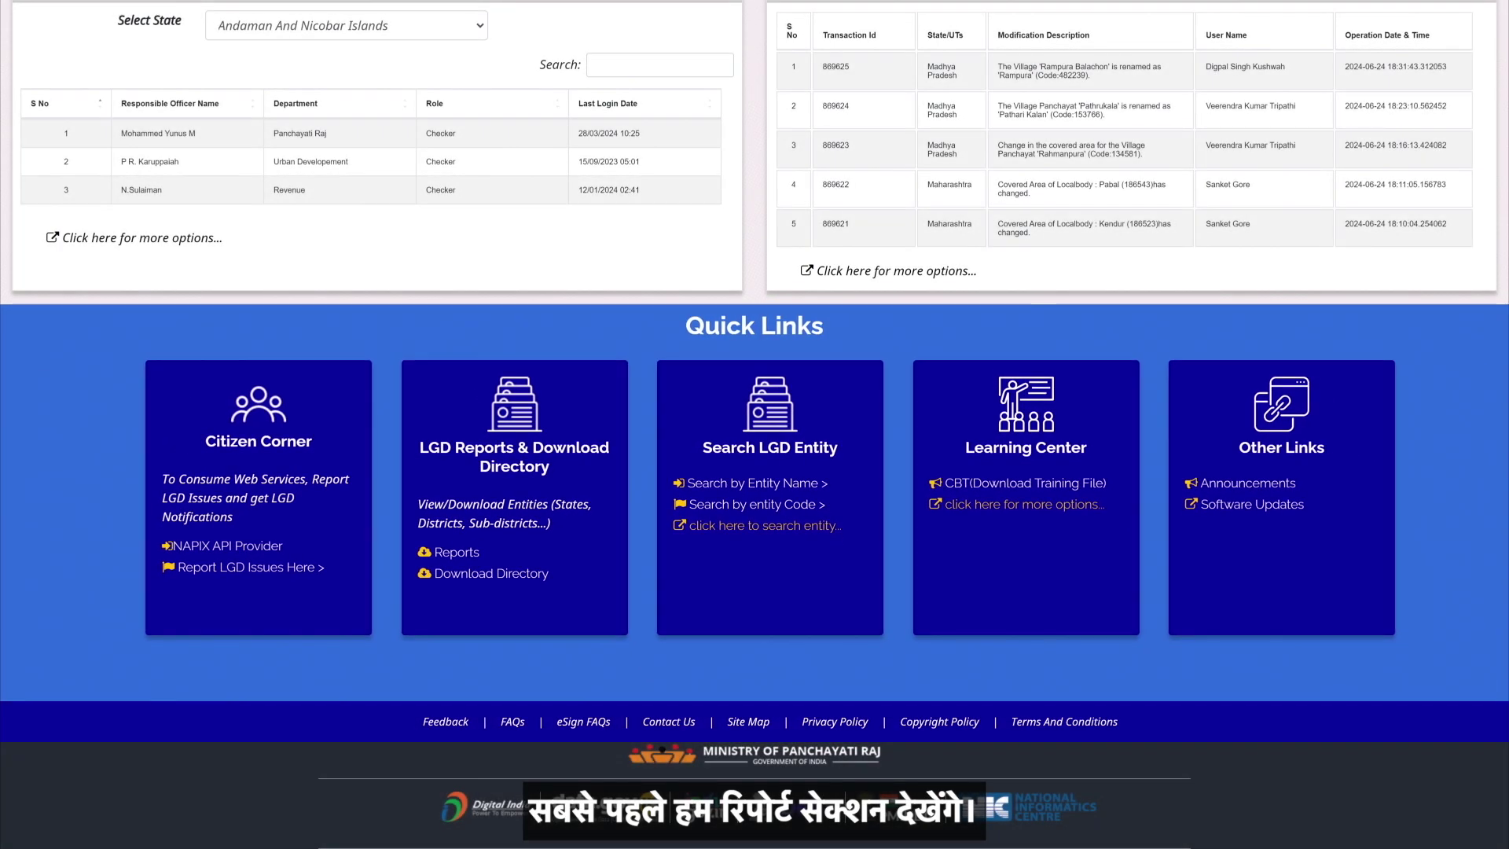
left_click(456, 552)
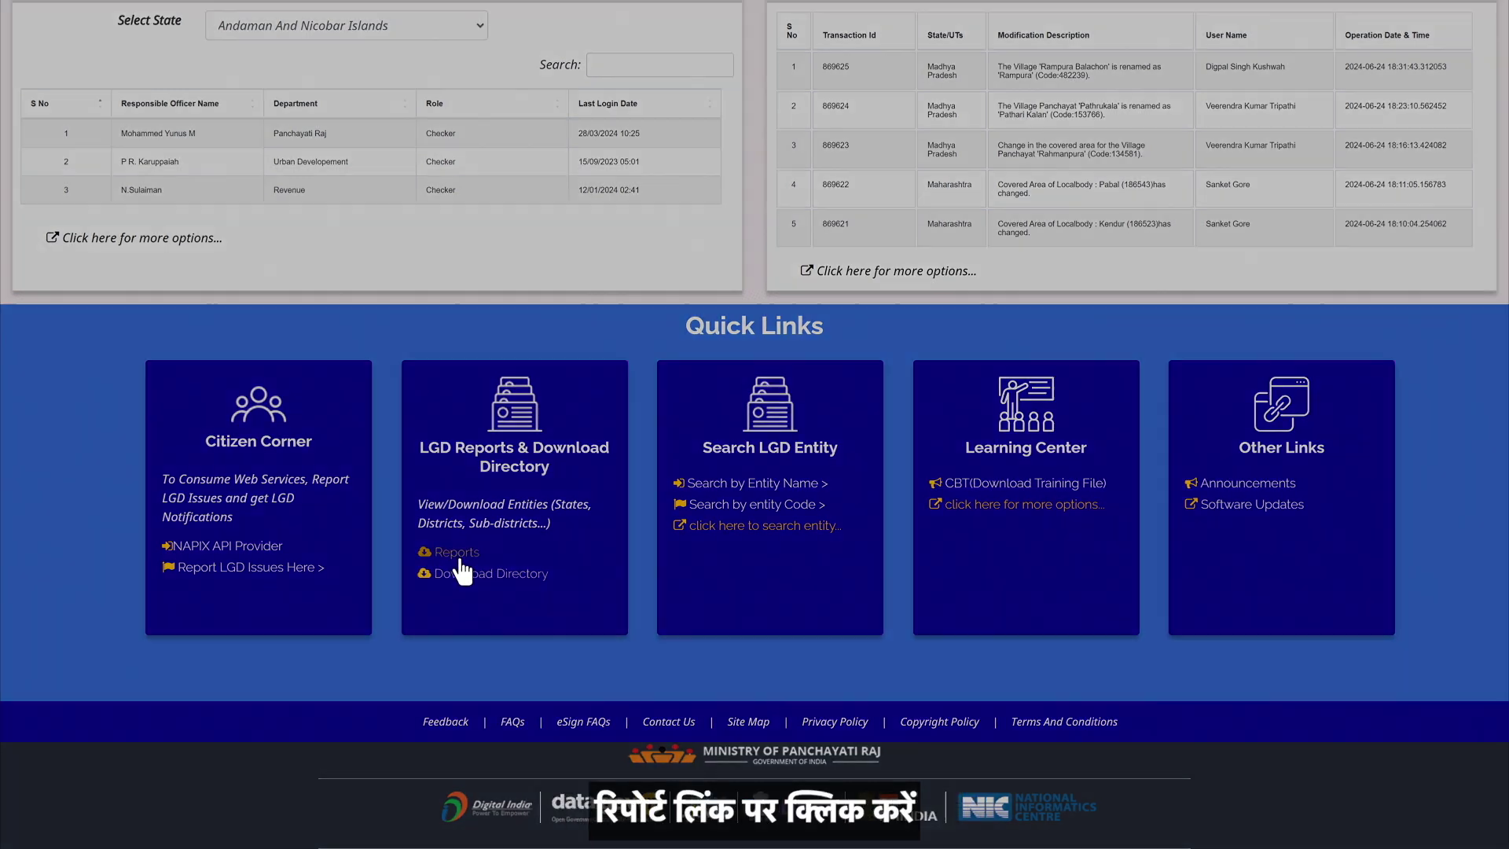
scroll(460, 522, "down", 2)
scroll(459, 507, "down", 10)
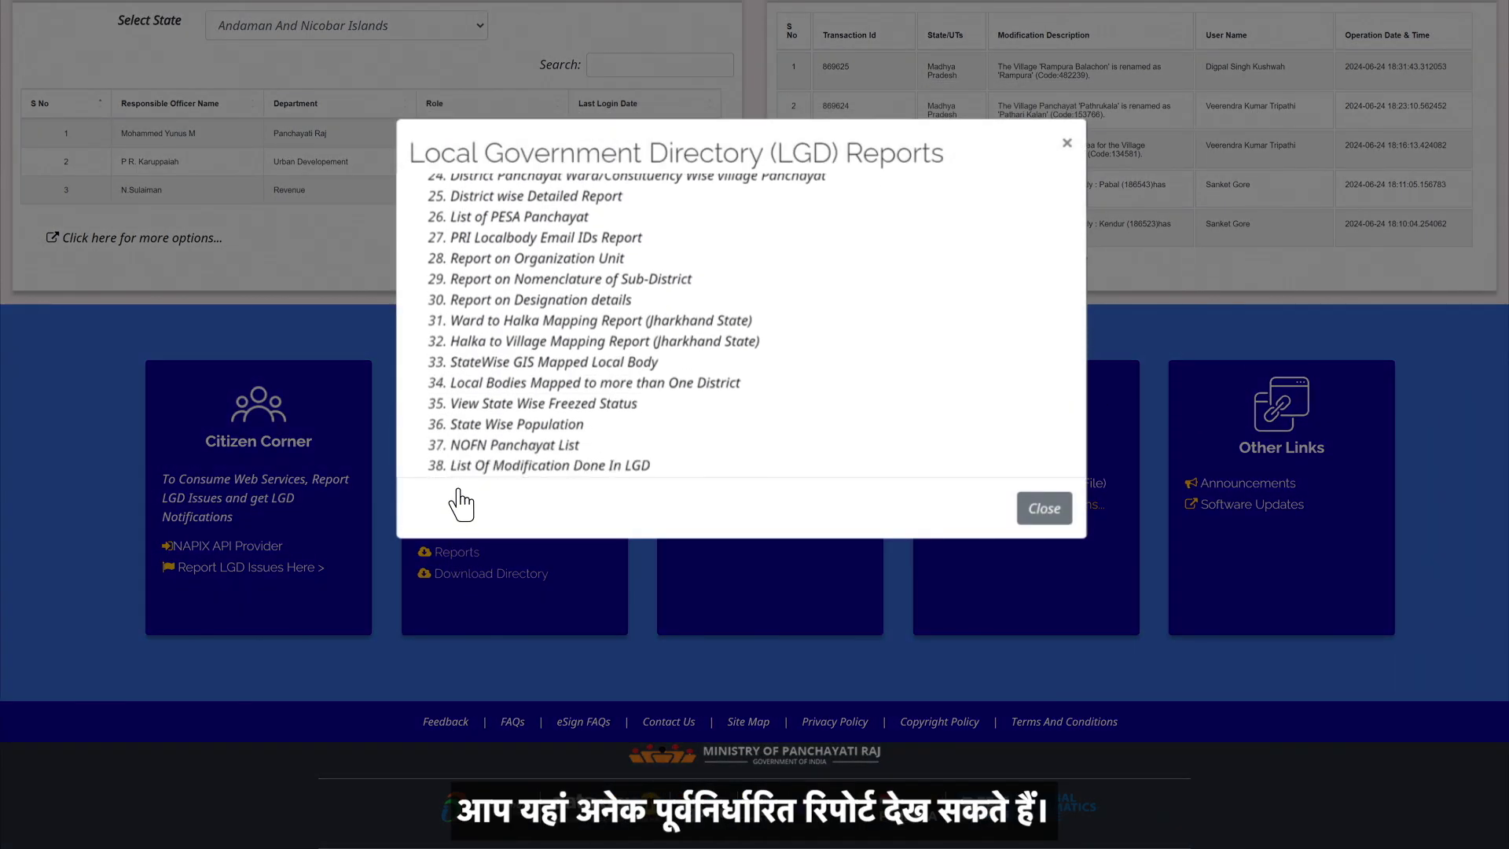
scroll(461, 504, "down", 3)
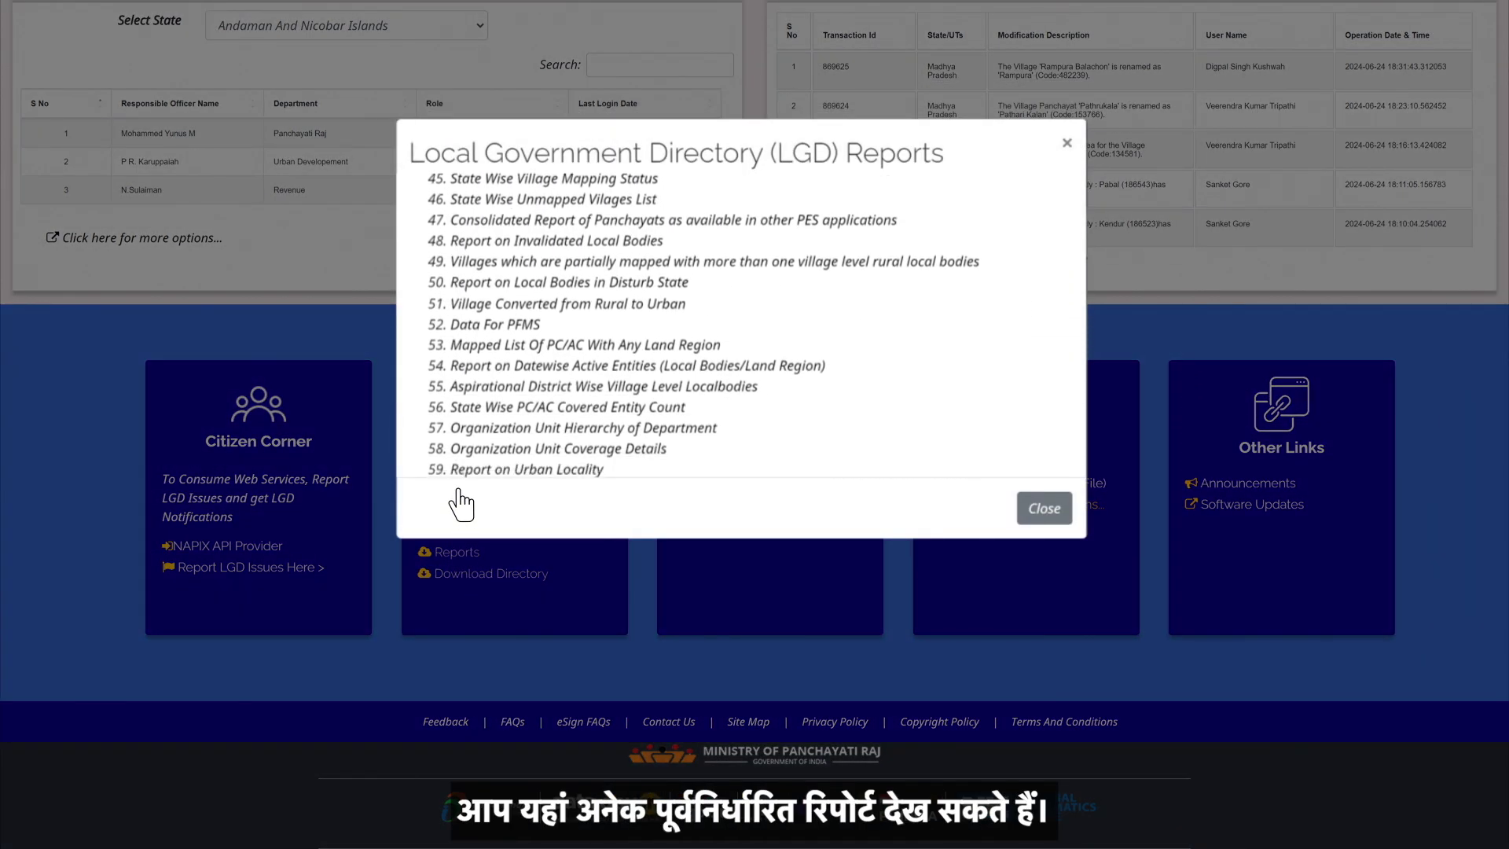
scroll(462, 504, "down", 1)
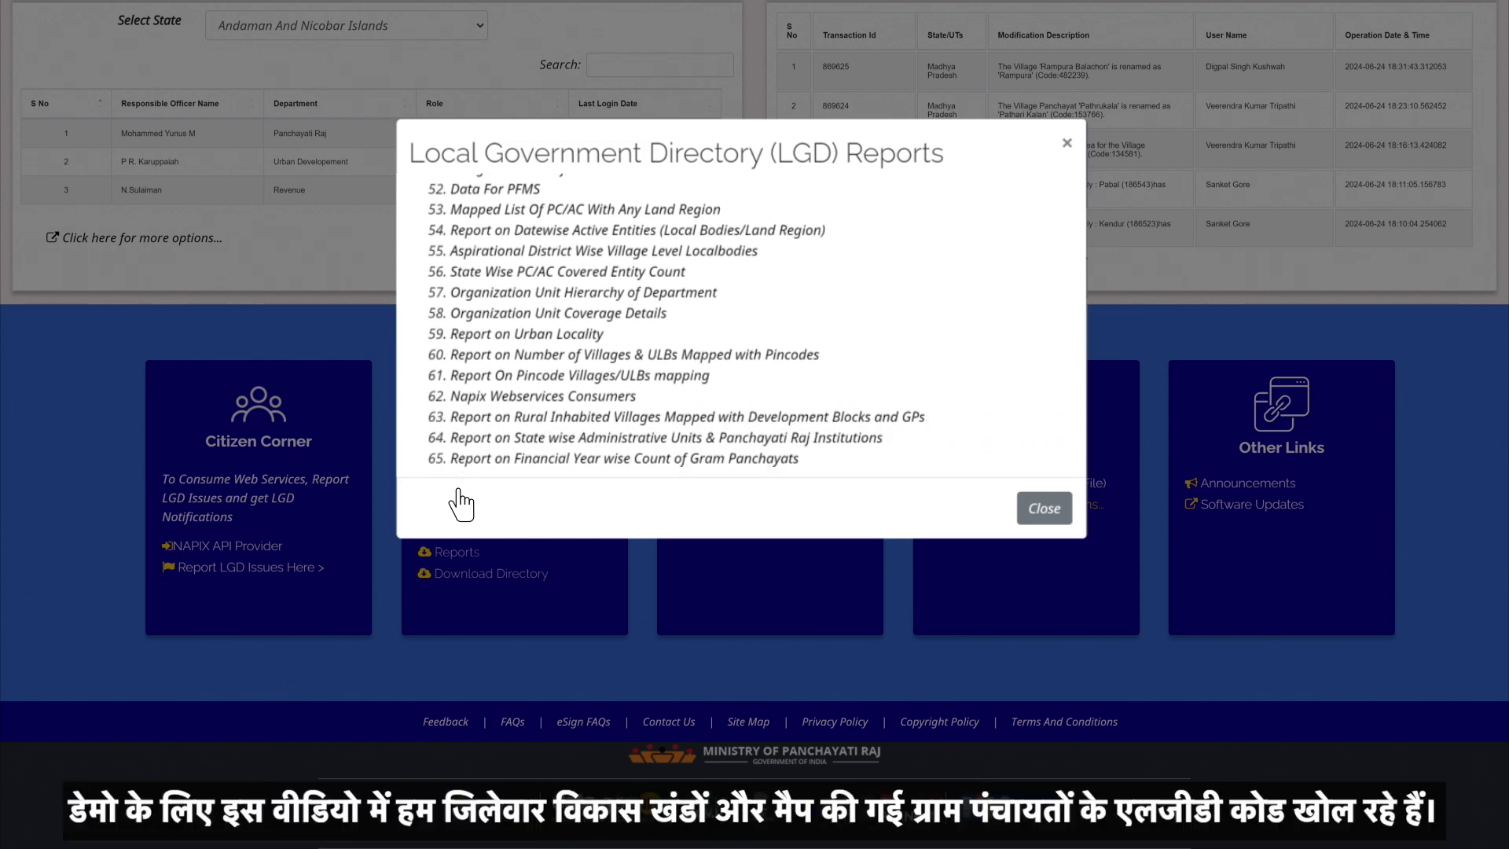
scroll(462, 504, "up", 15)
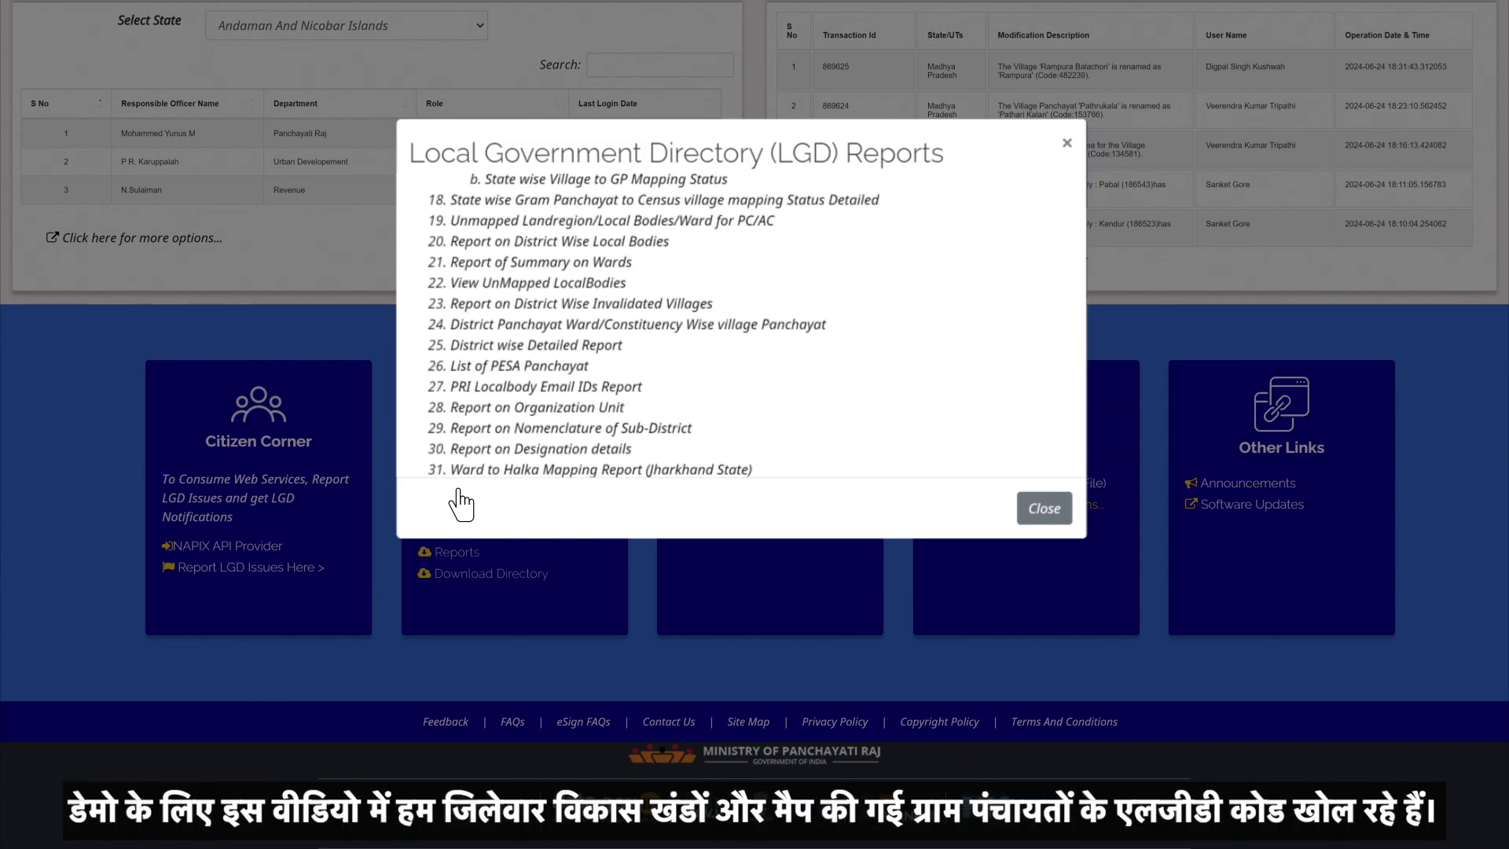
scroll(461, 504, "up", 1)
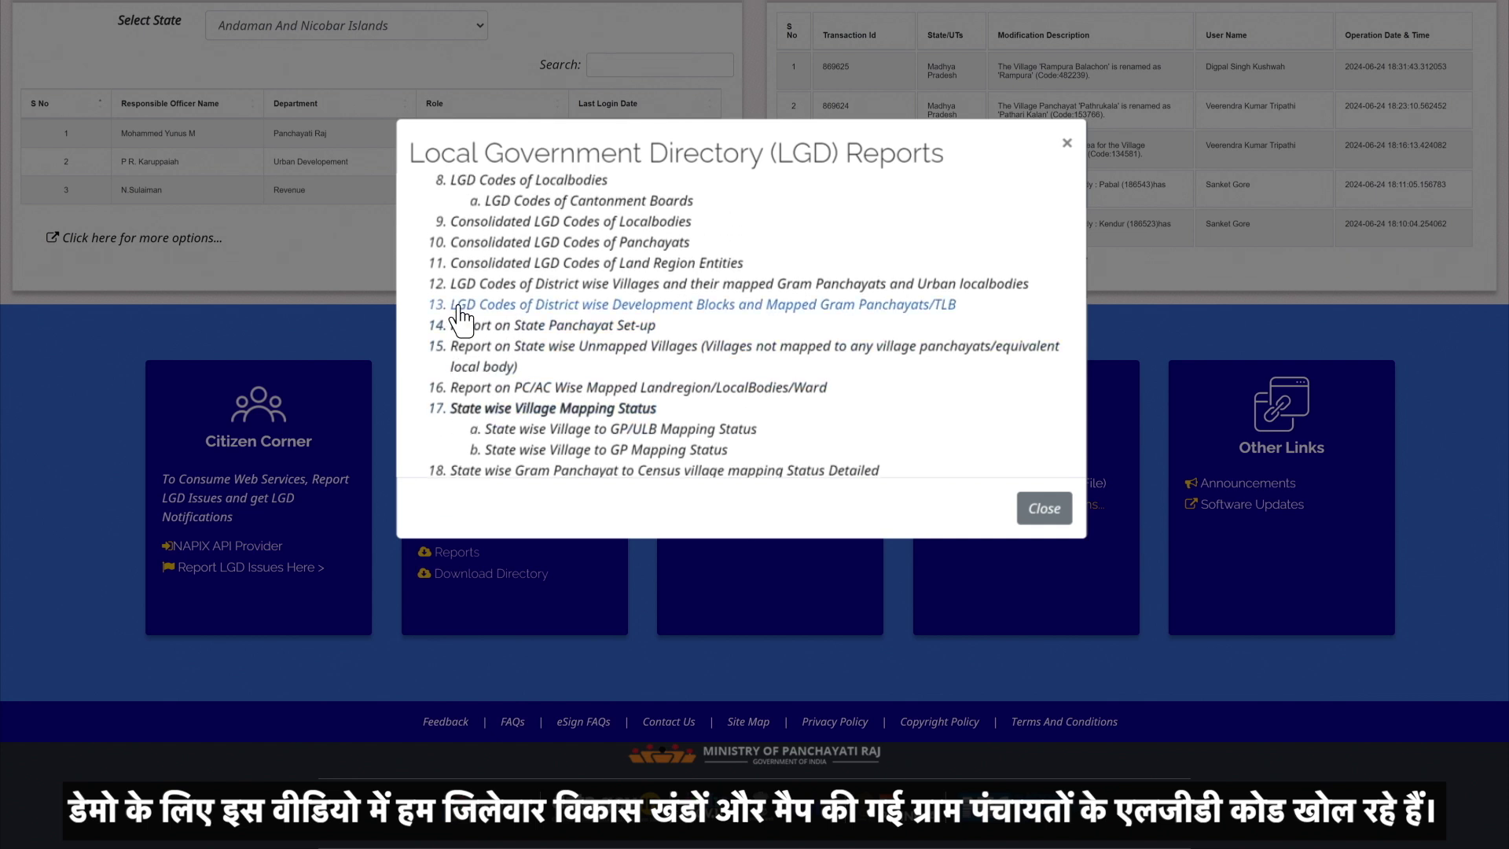
Generate report 13 for Kathua district, Jammu And Kashmir, with the CAPTCHA, listing 547 entries
left_click(460, 308)
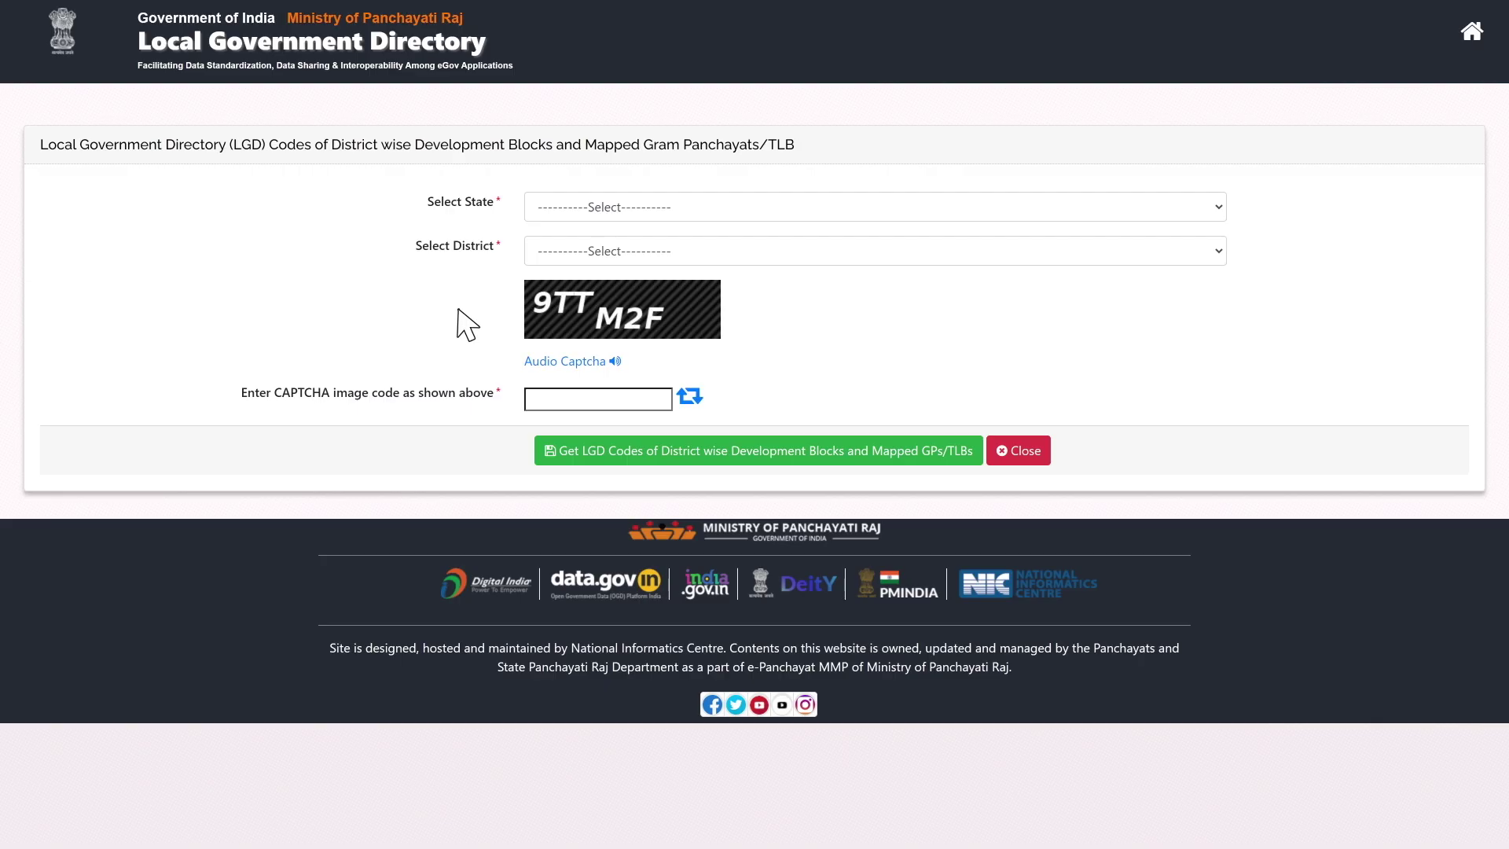
left_click(699, 214)
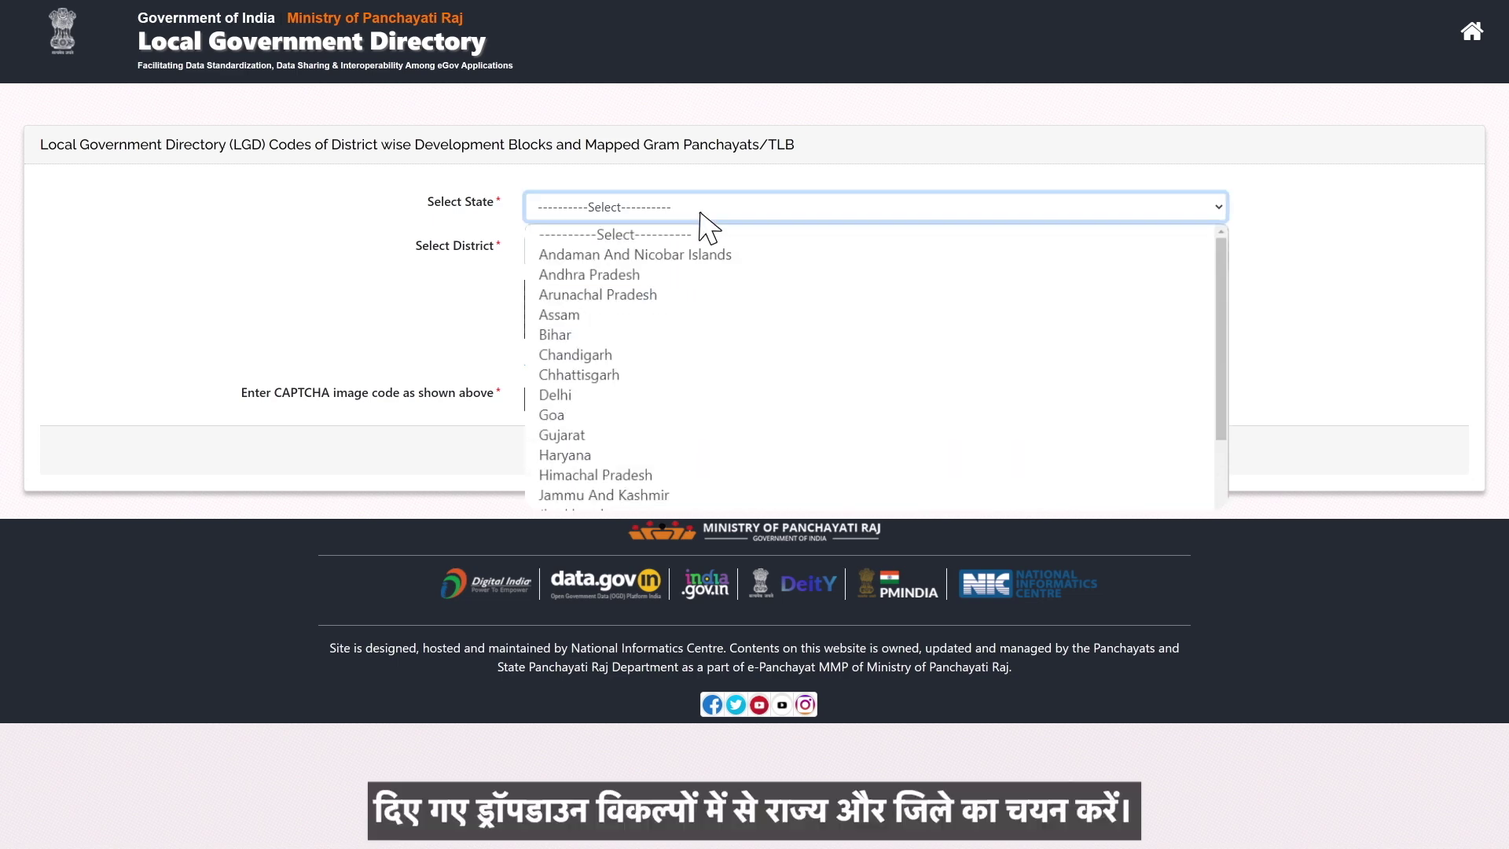
left_click(702, 495)
left_click(752, 255)
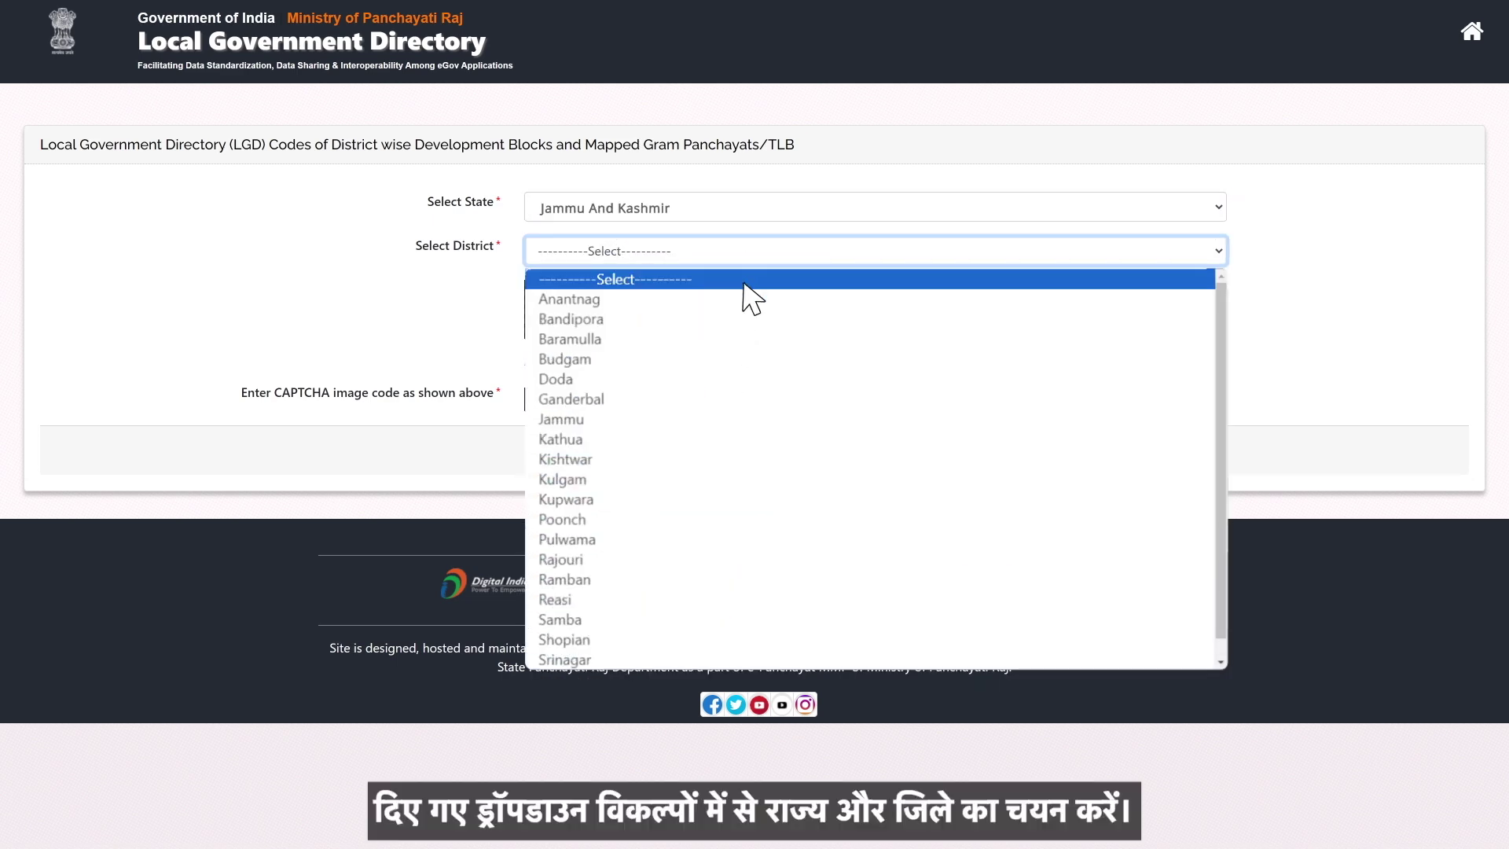
left_click(597, 419)
left_click(592, 402)
type("9TTM2F")
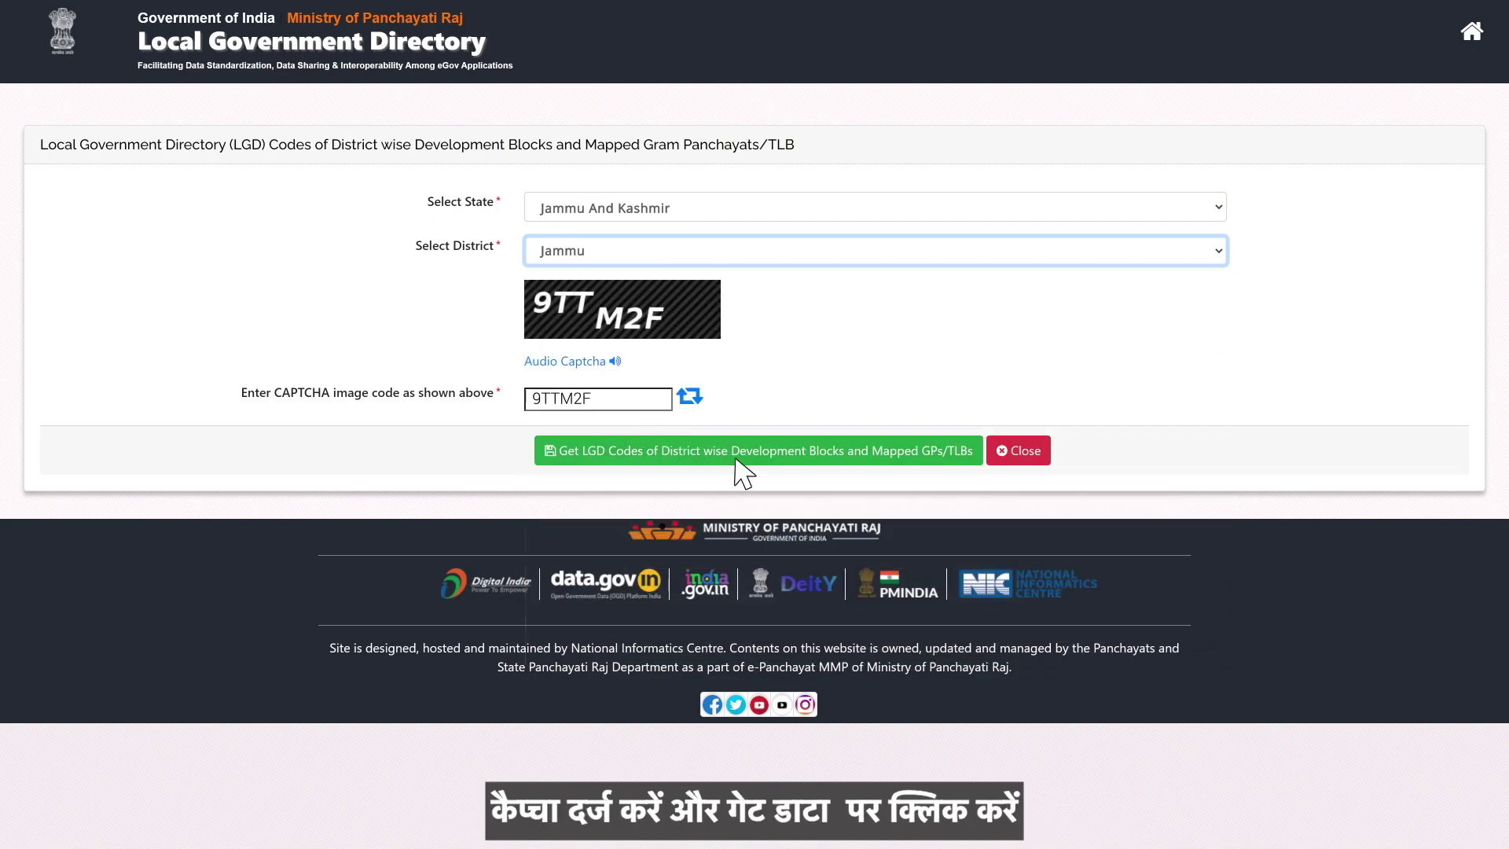
left_click(735, 459)
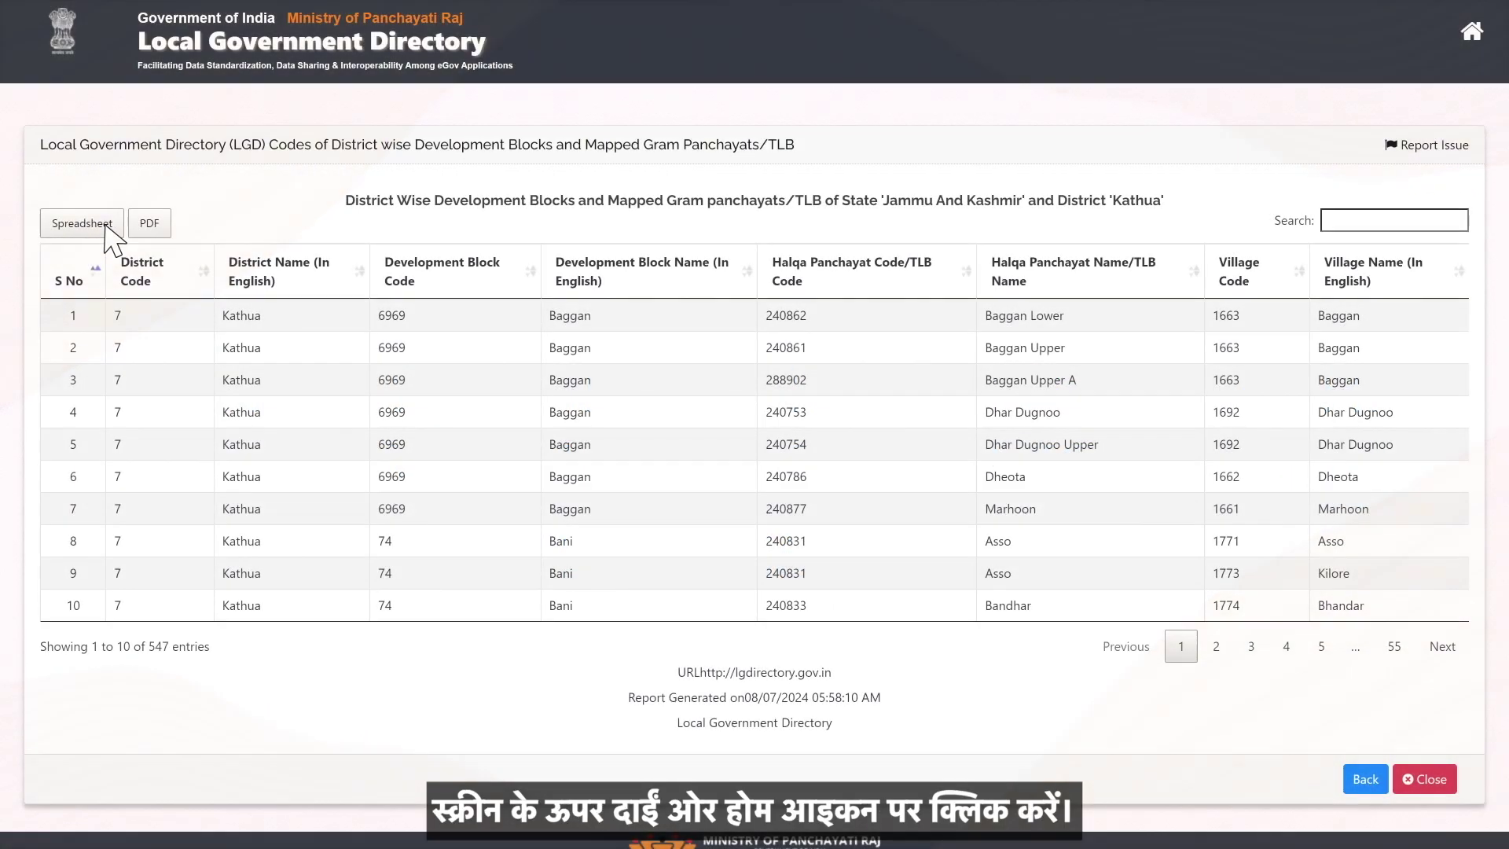
Open the Download Directory form and choose single-entity download of Parliament Wise Local Body Mapping
left_click(1470, 37)
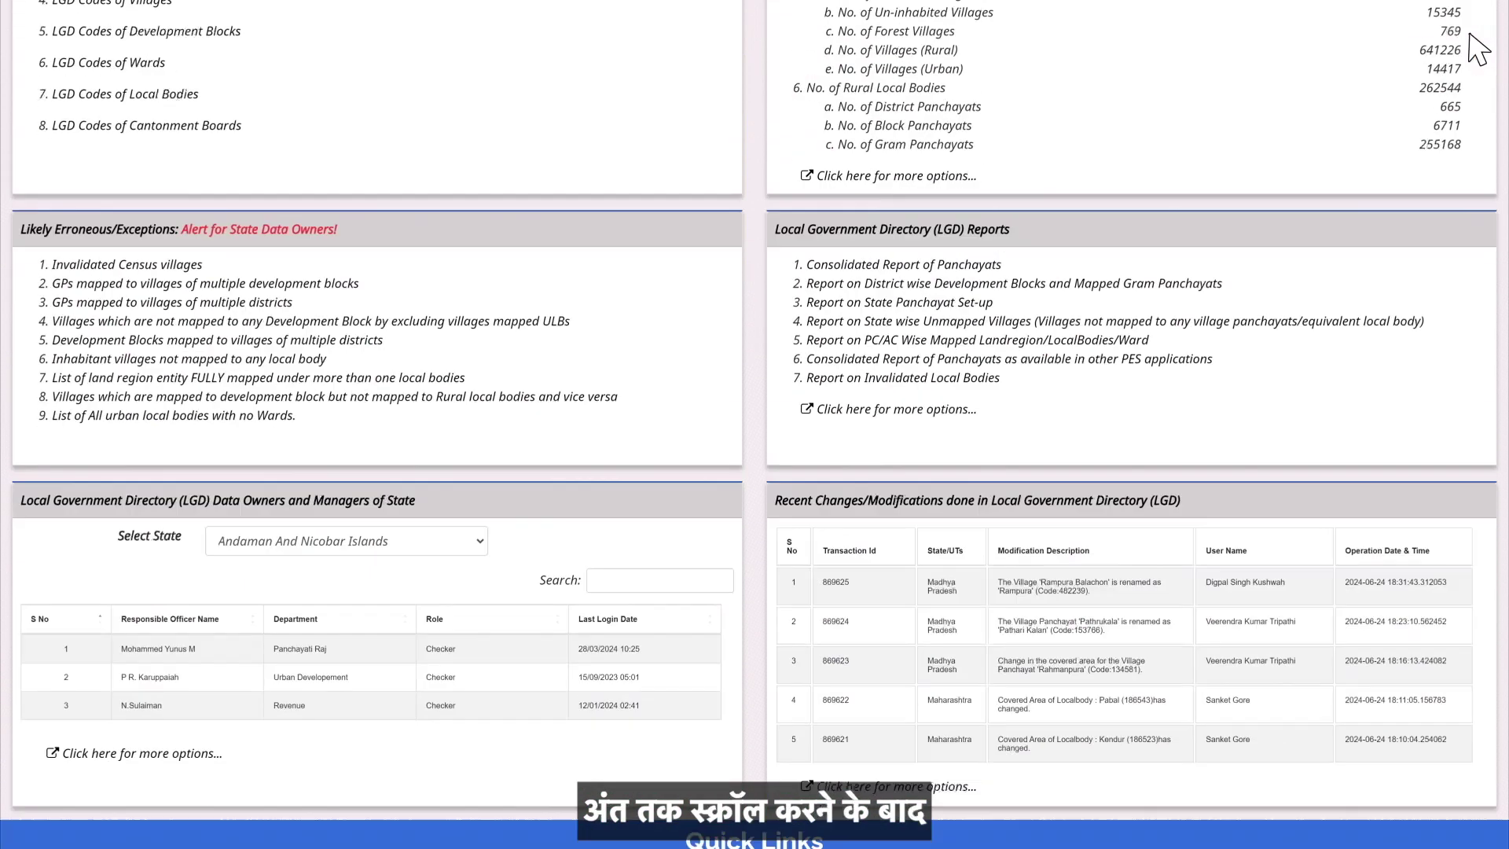
scroll(1478, 49, "down", 5)
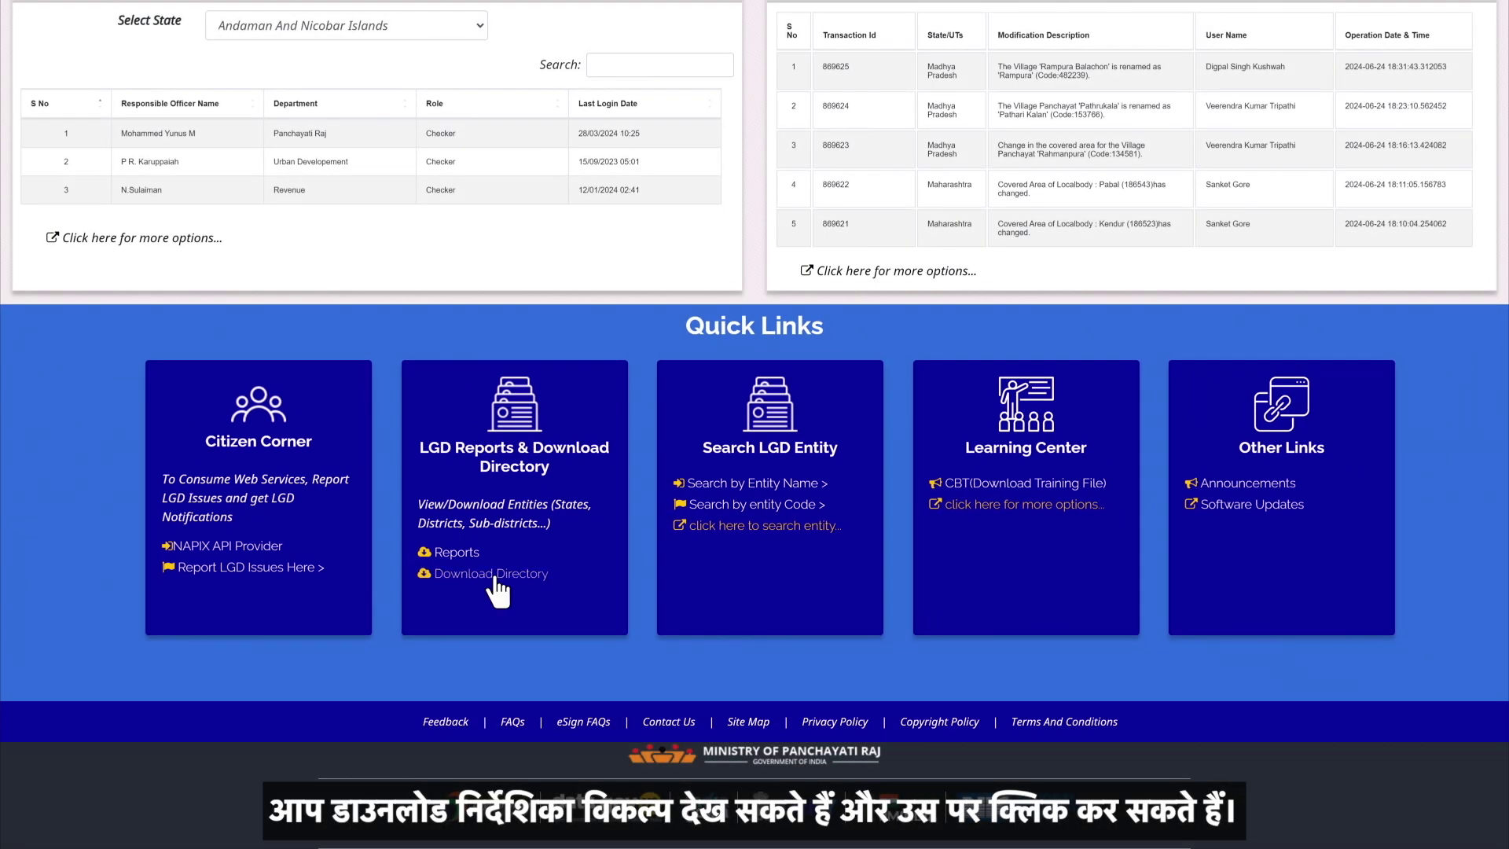
left_click(495, 577)
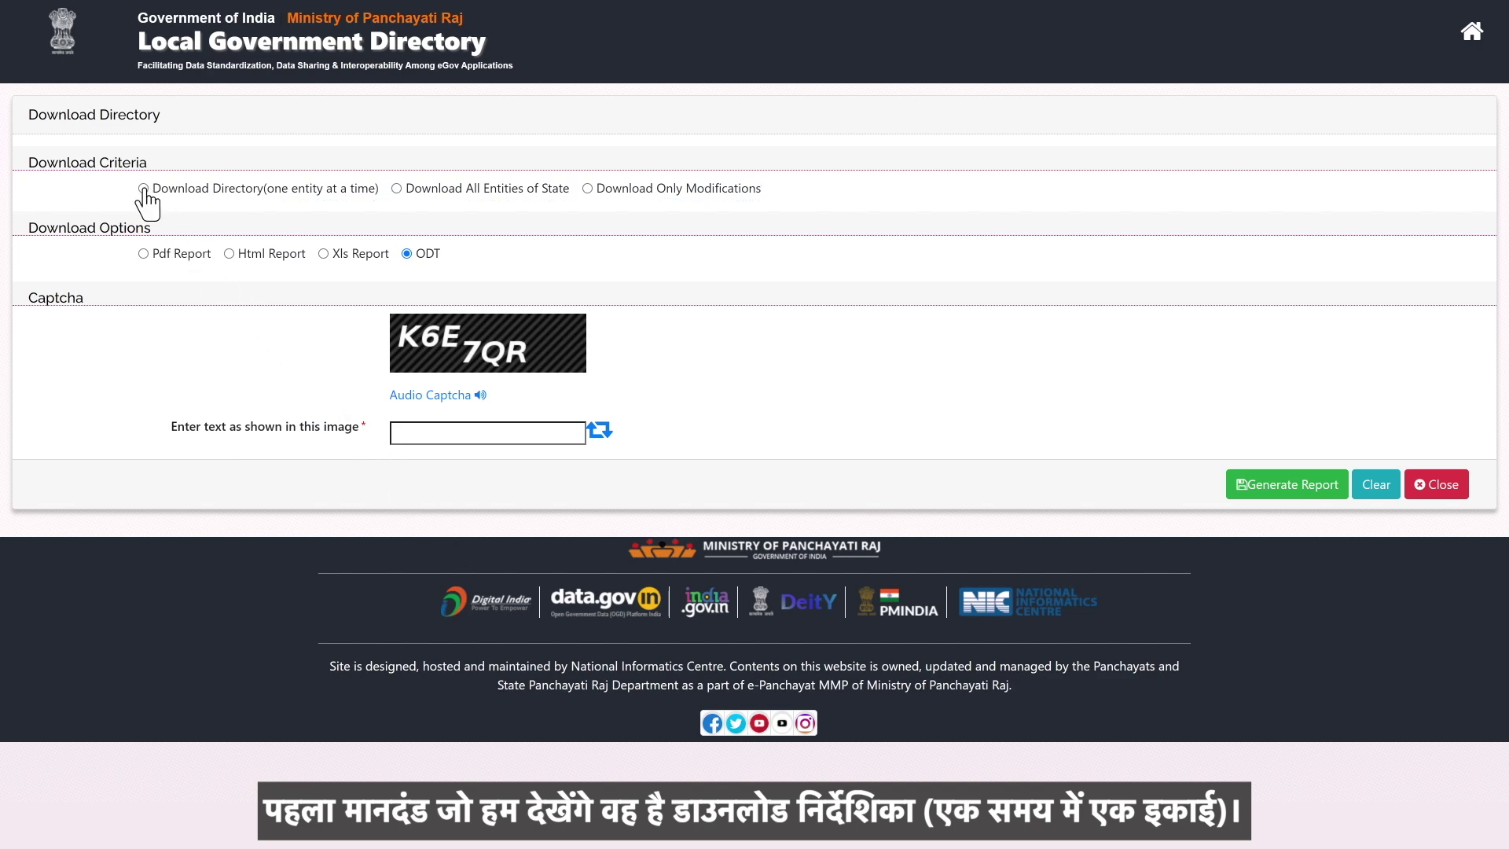
left_click(144, 189)
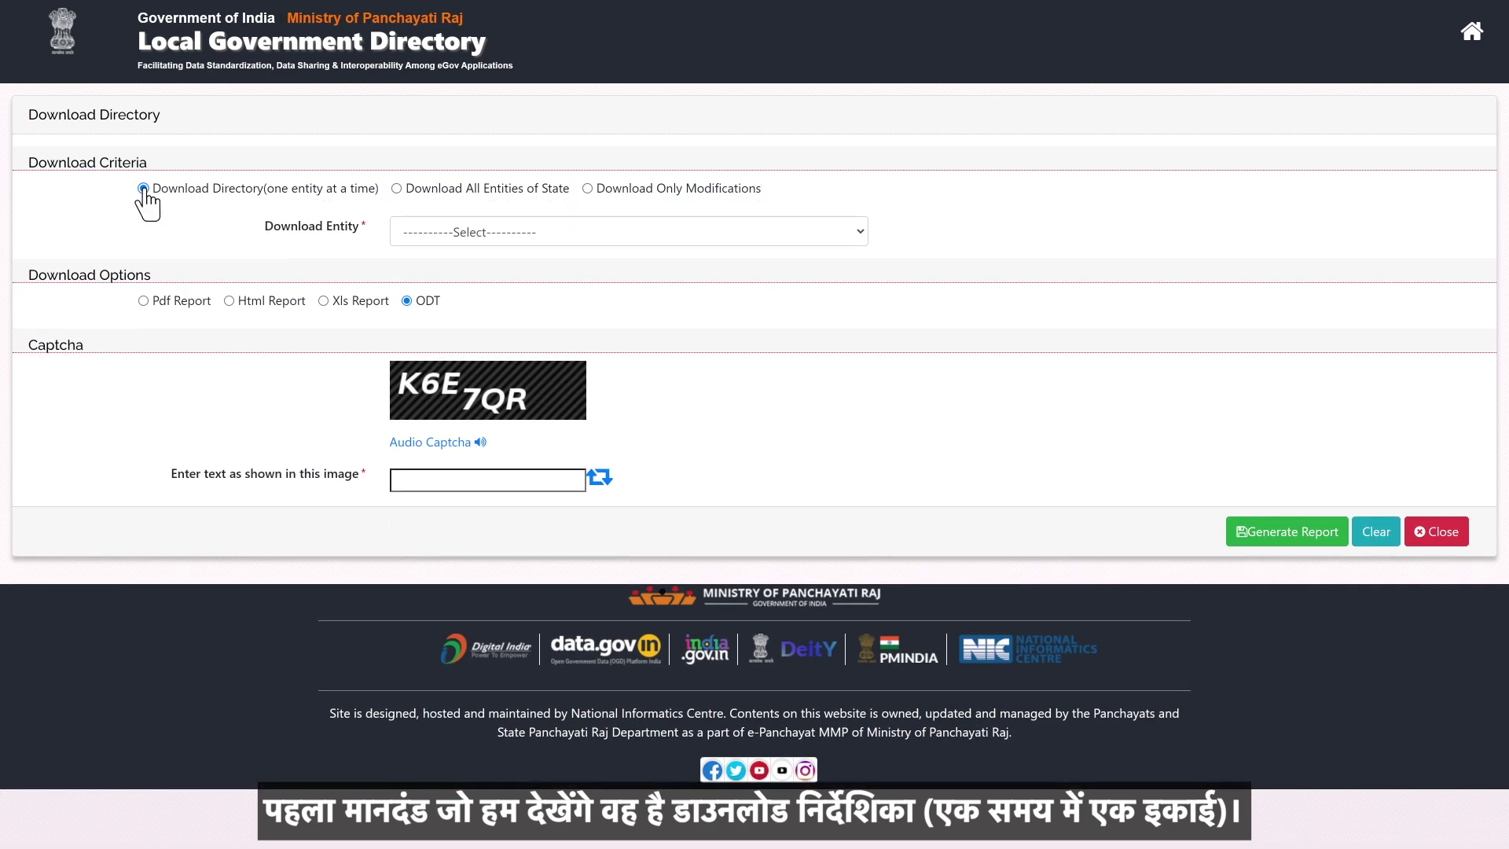
left_click(741, 232)
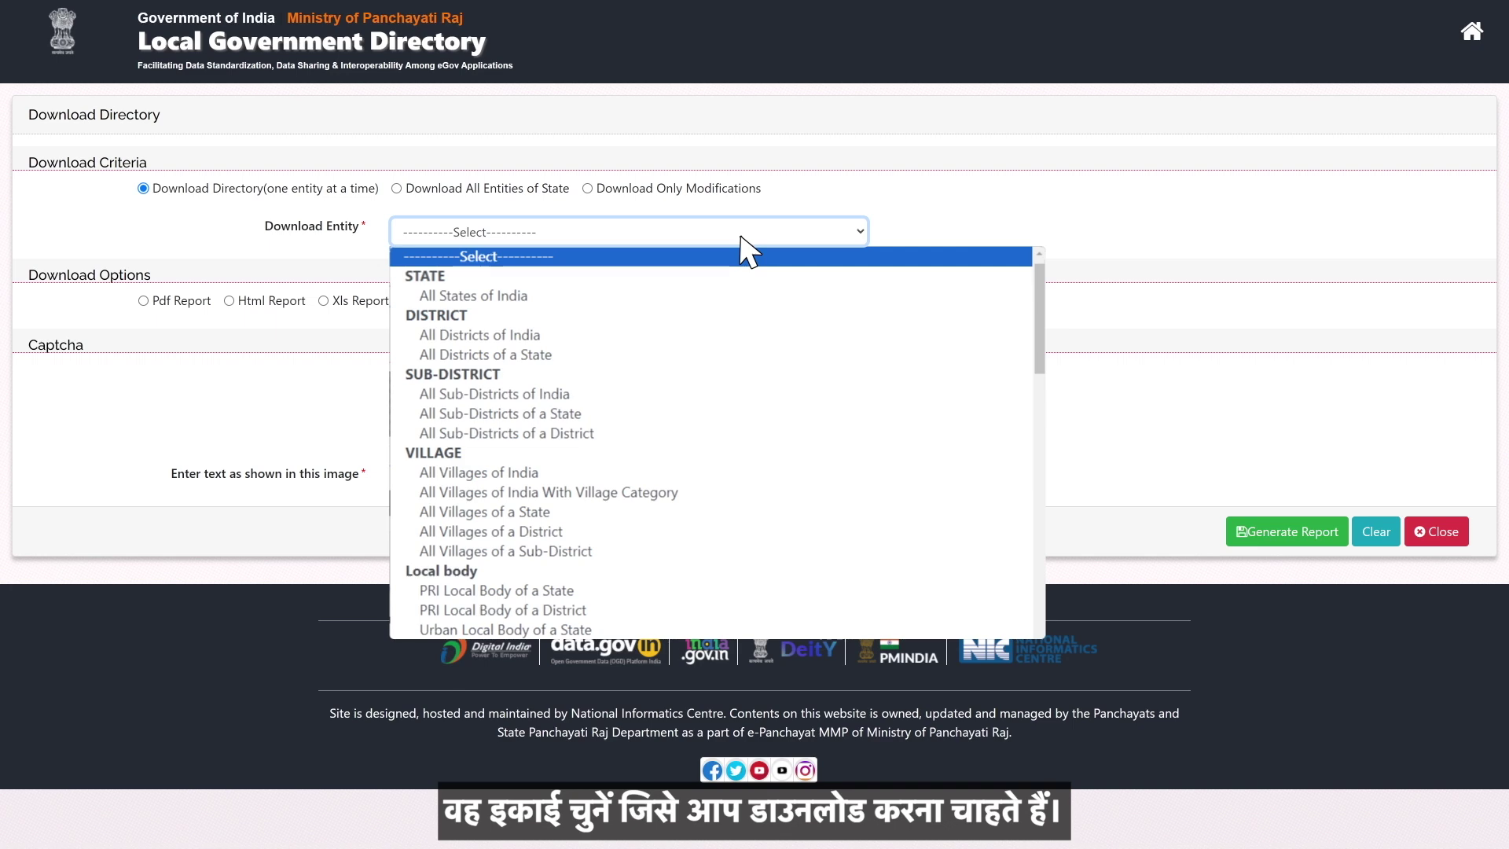
scroll(746, 259, "down", 9)
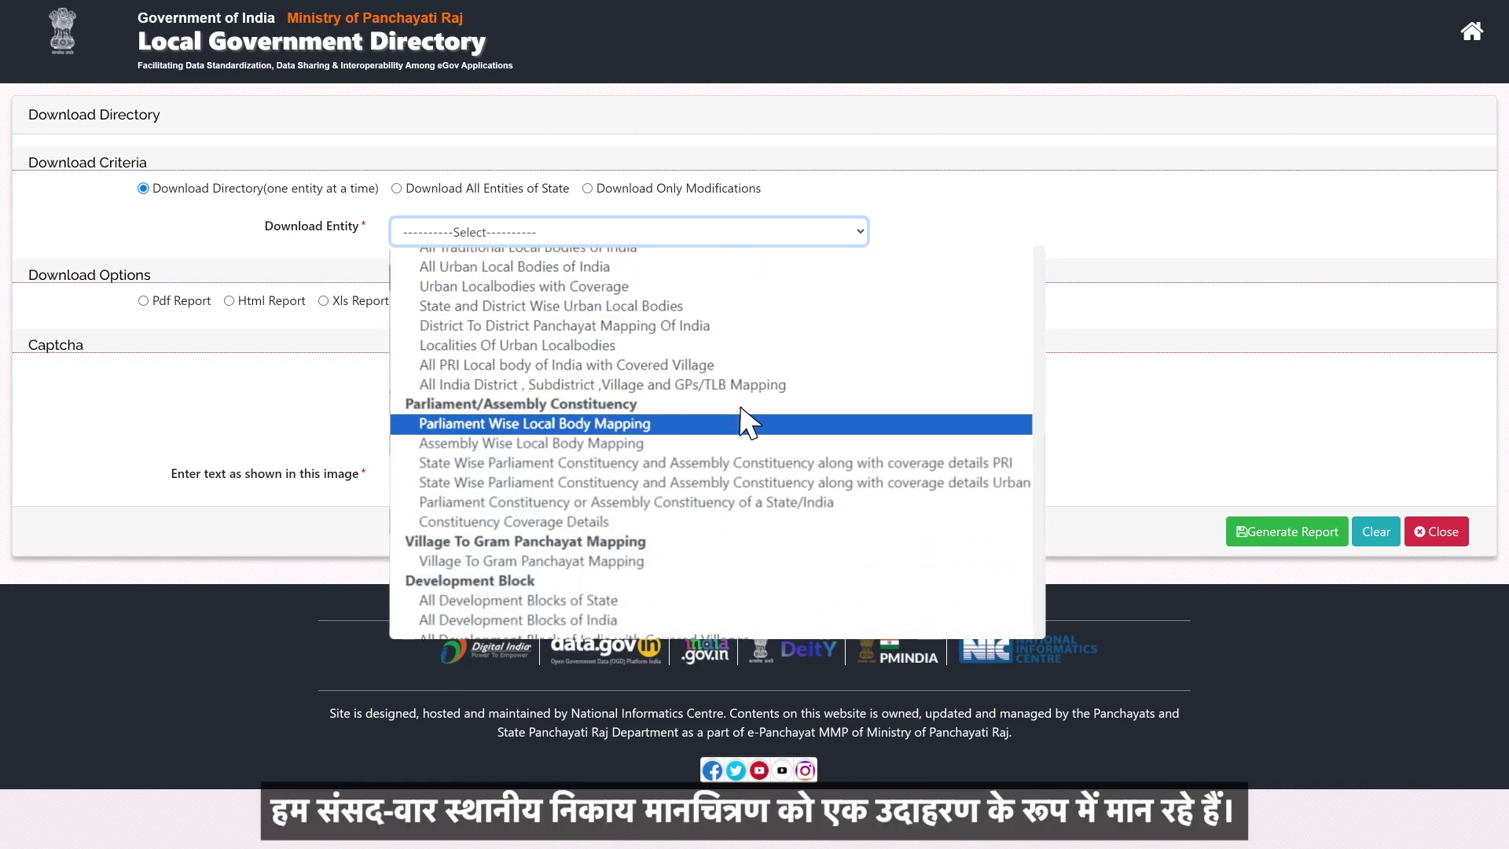
left_click(741, 424)
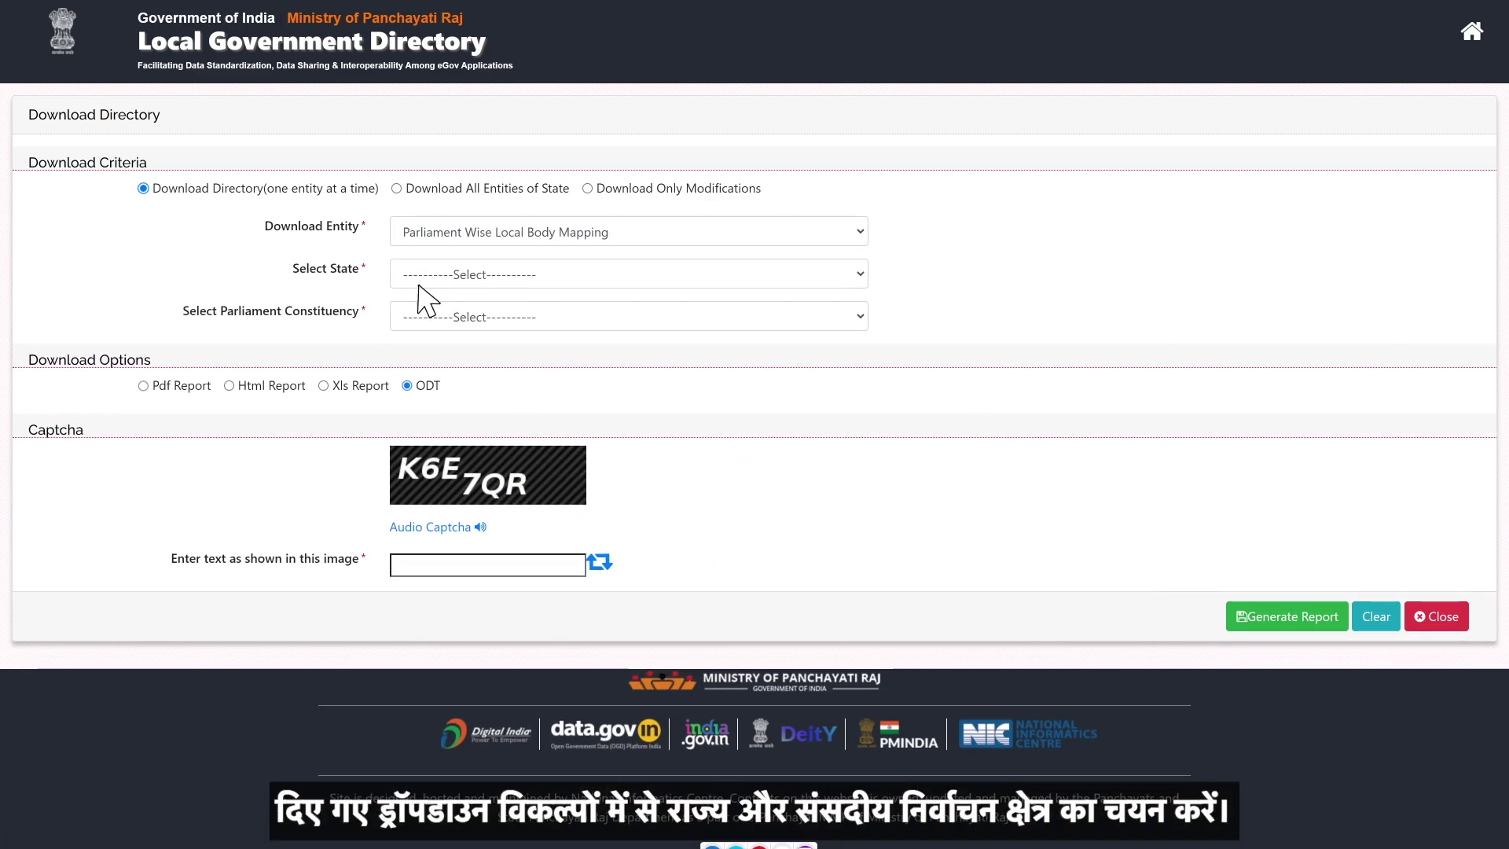
Generate the Xls report for Jammu constituency in Jammu And Kashmir, then choose all-entities download
left_click(569, 277)
left_click(571, 561)
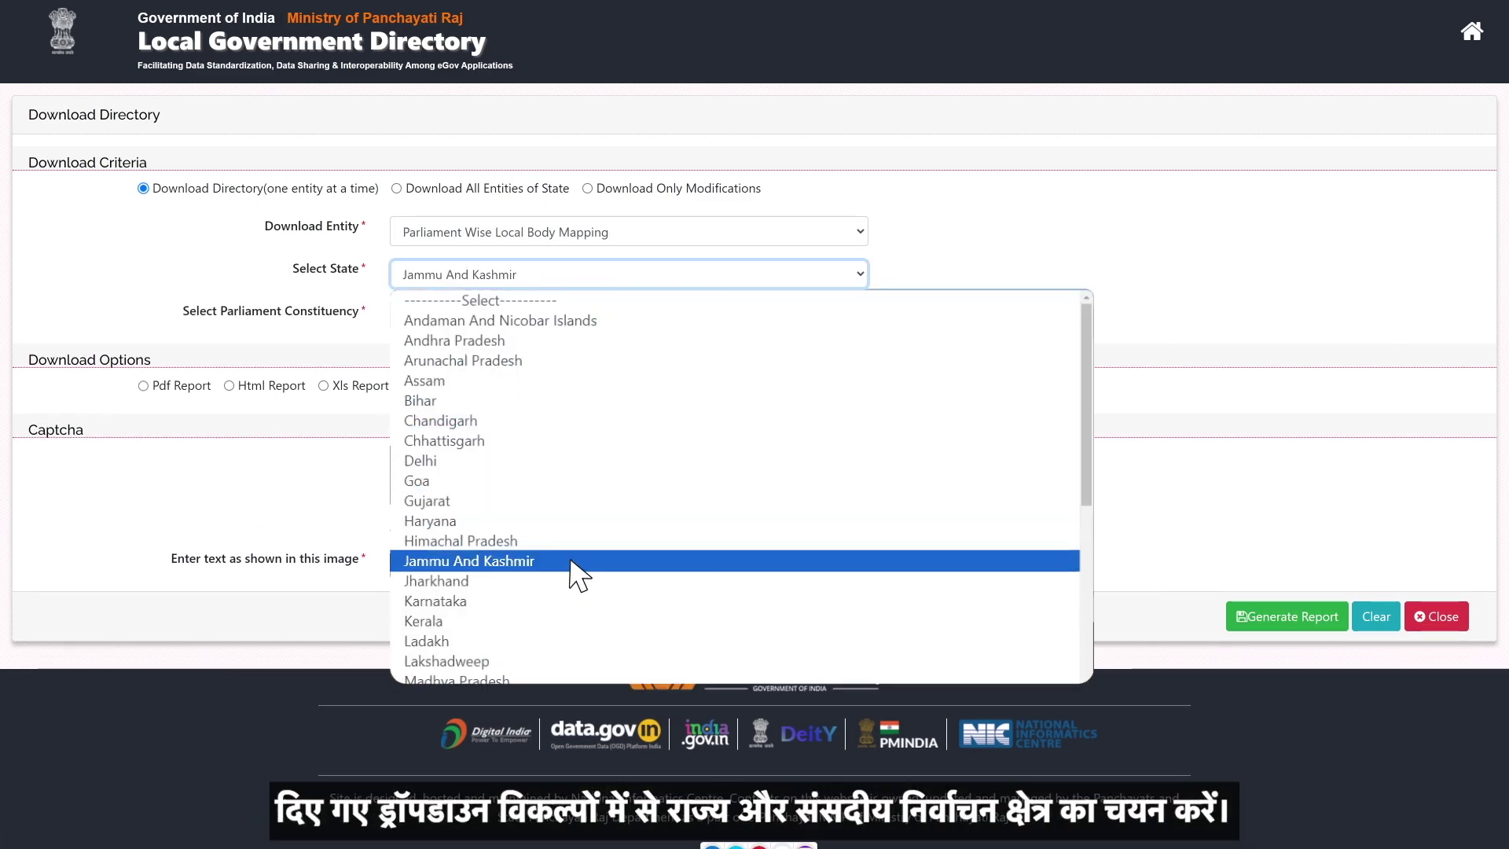
left_click(747, 319)
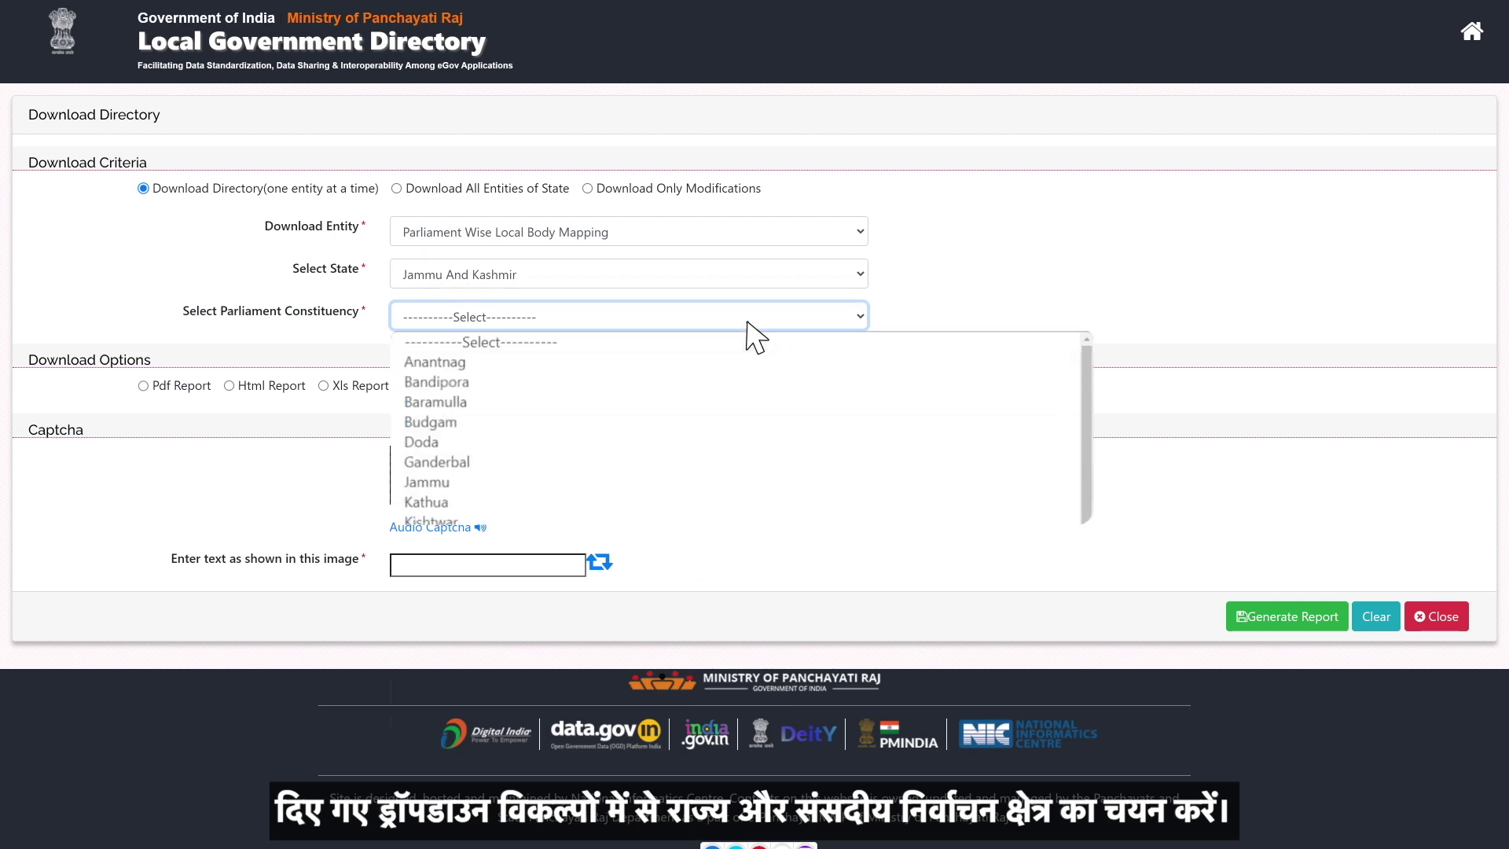
left_click(595, 488)
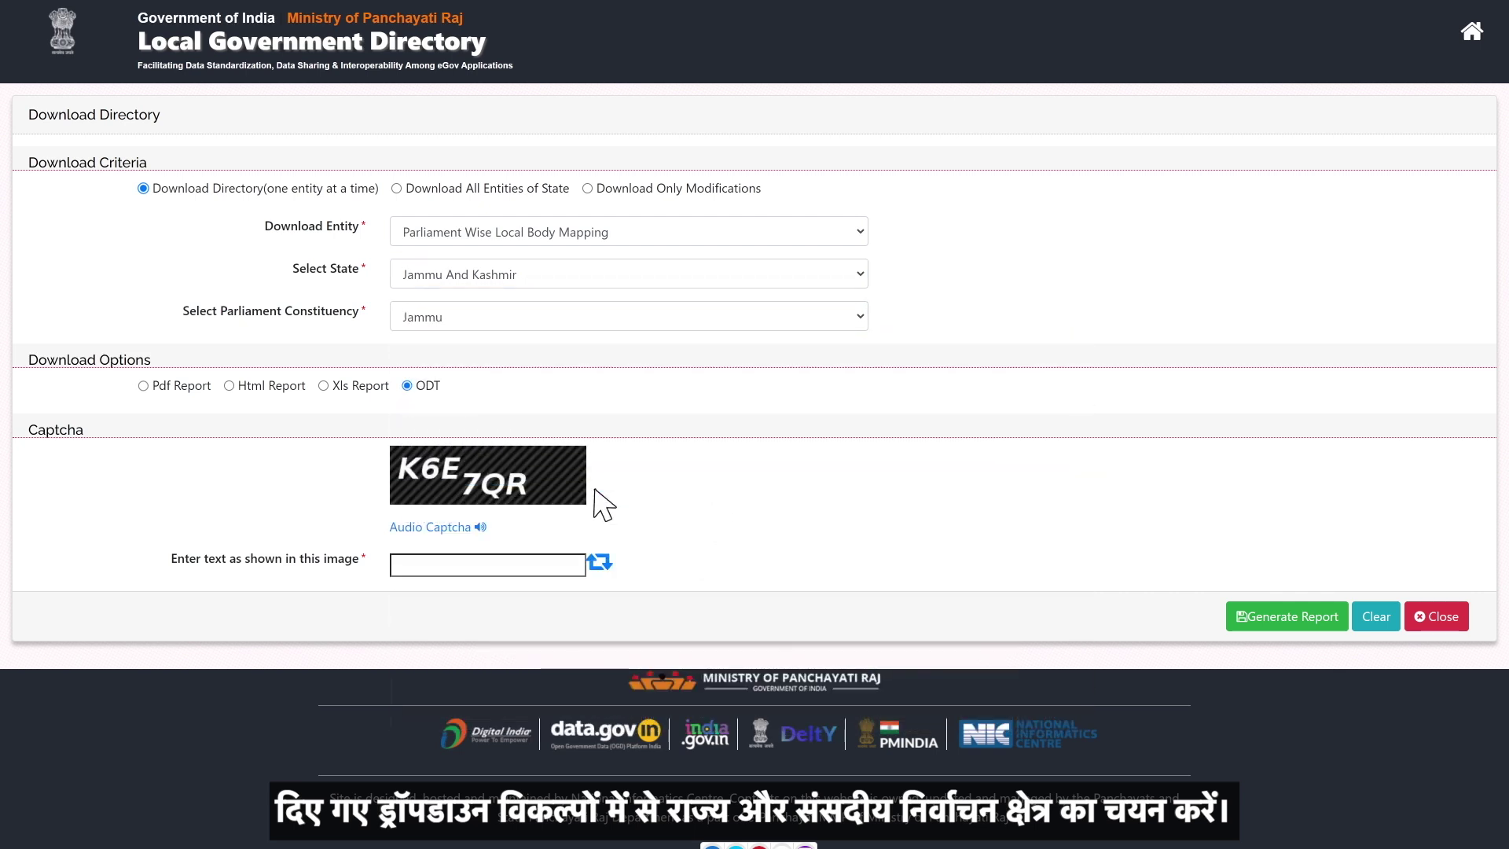
left_click(323, 385)
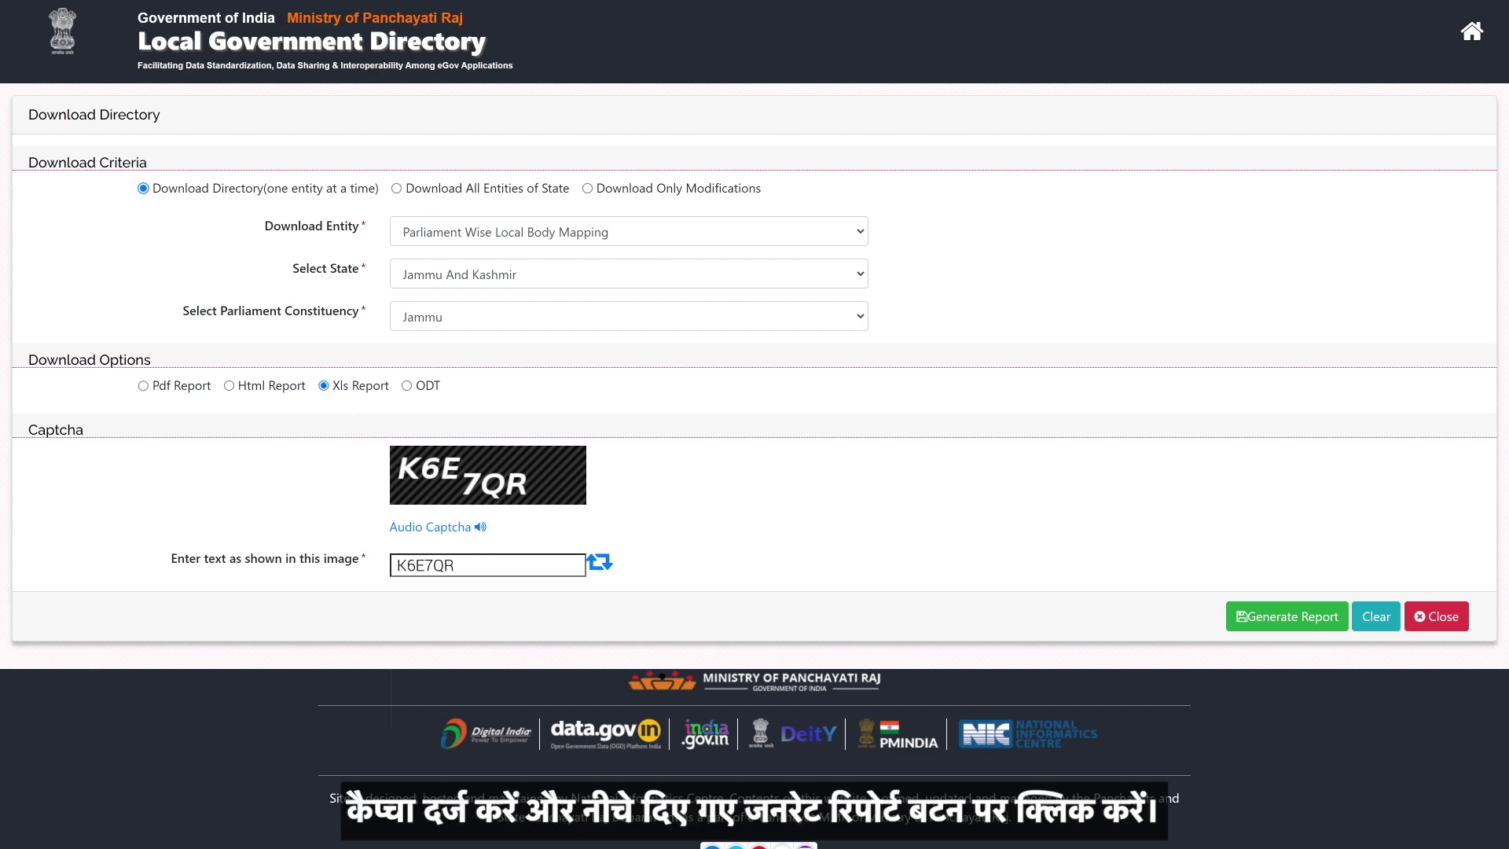
left_click(1302, 618)
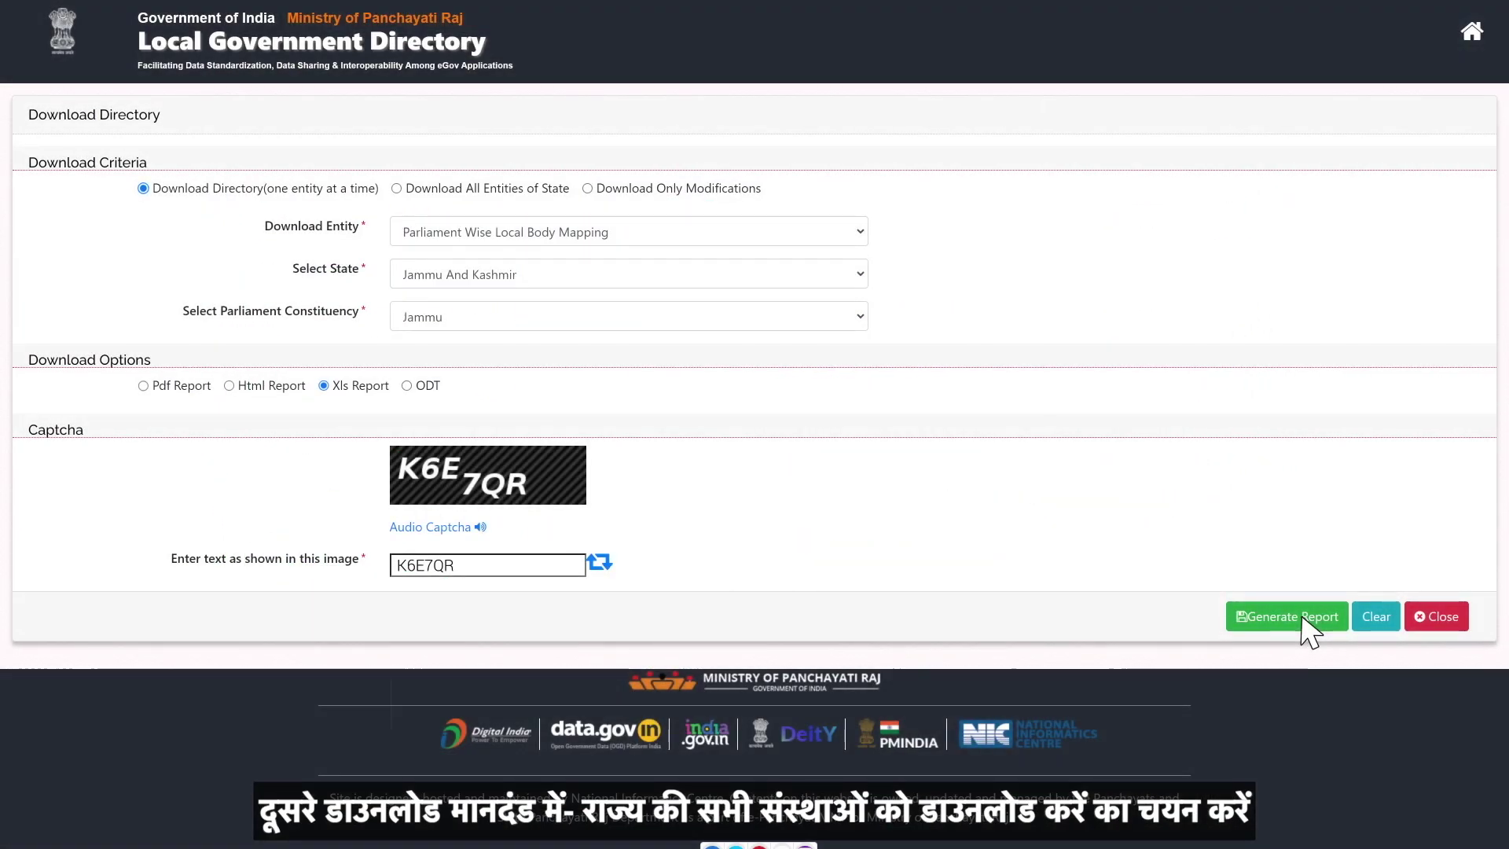
left_click(396, 189)
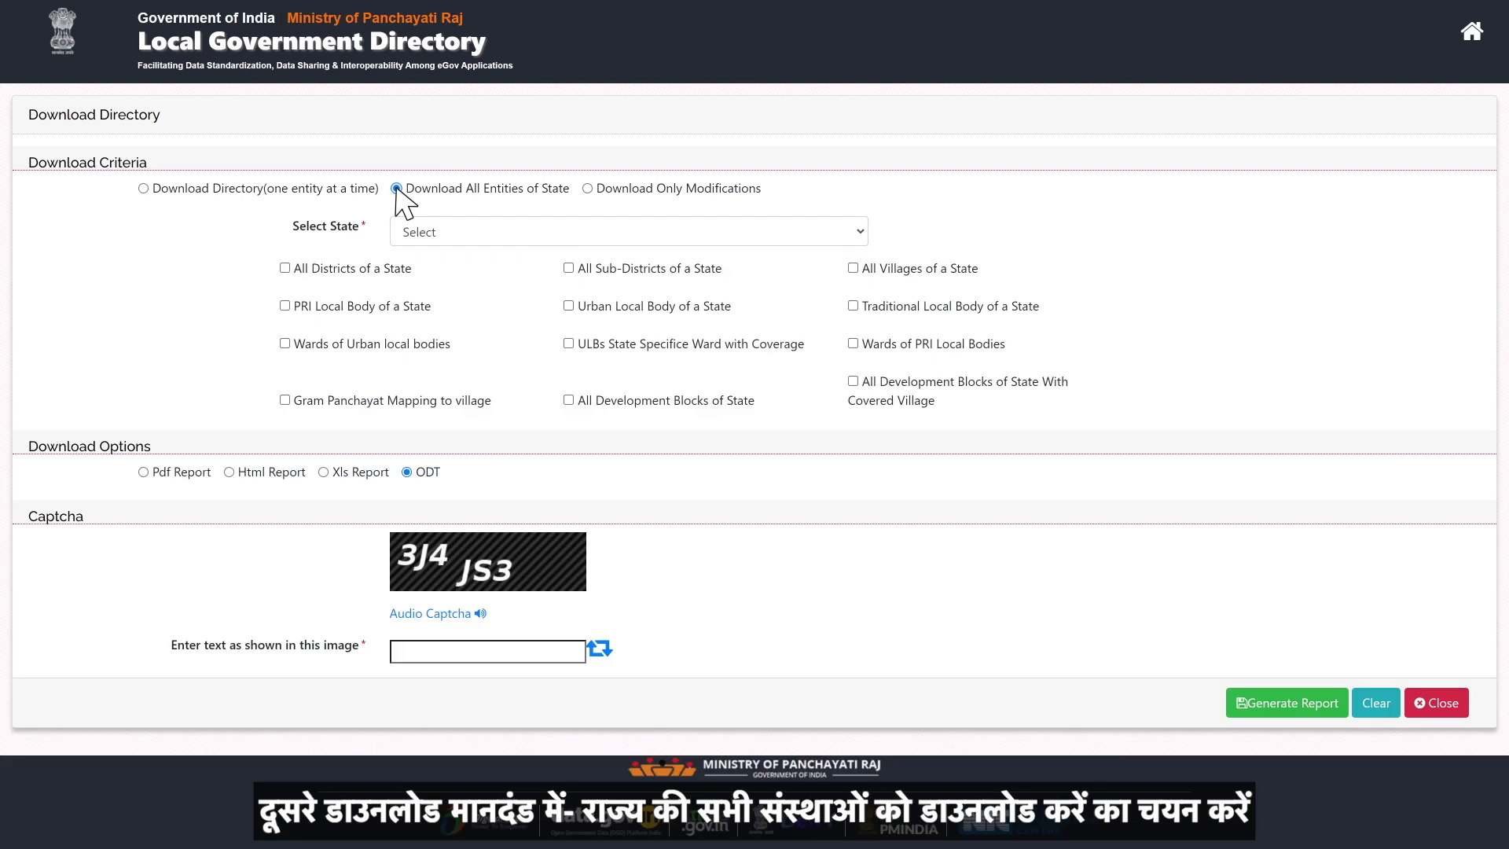
Request an Xls report of all villages and traditional local bodies for Madhya Pradesh
left_click(586, 233)
left_click(616, 638)
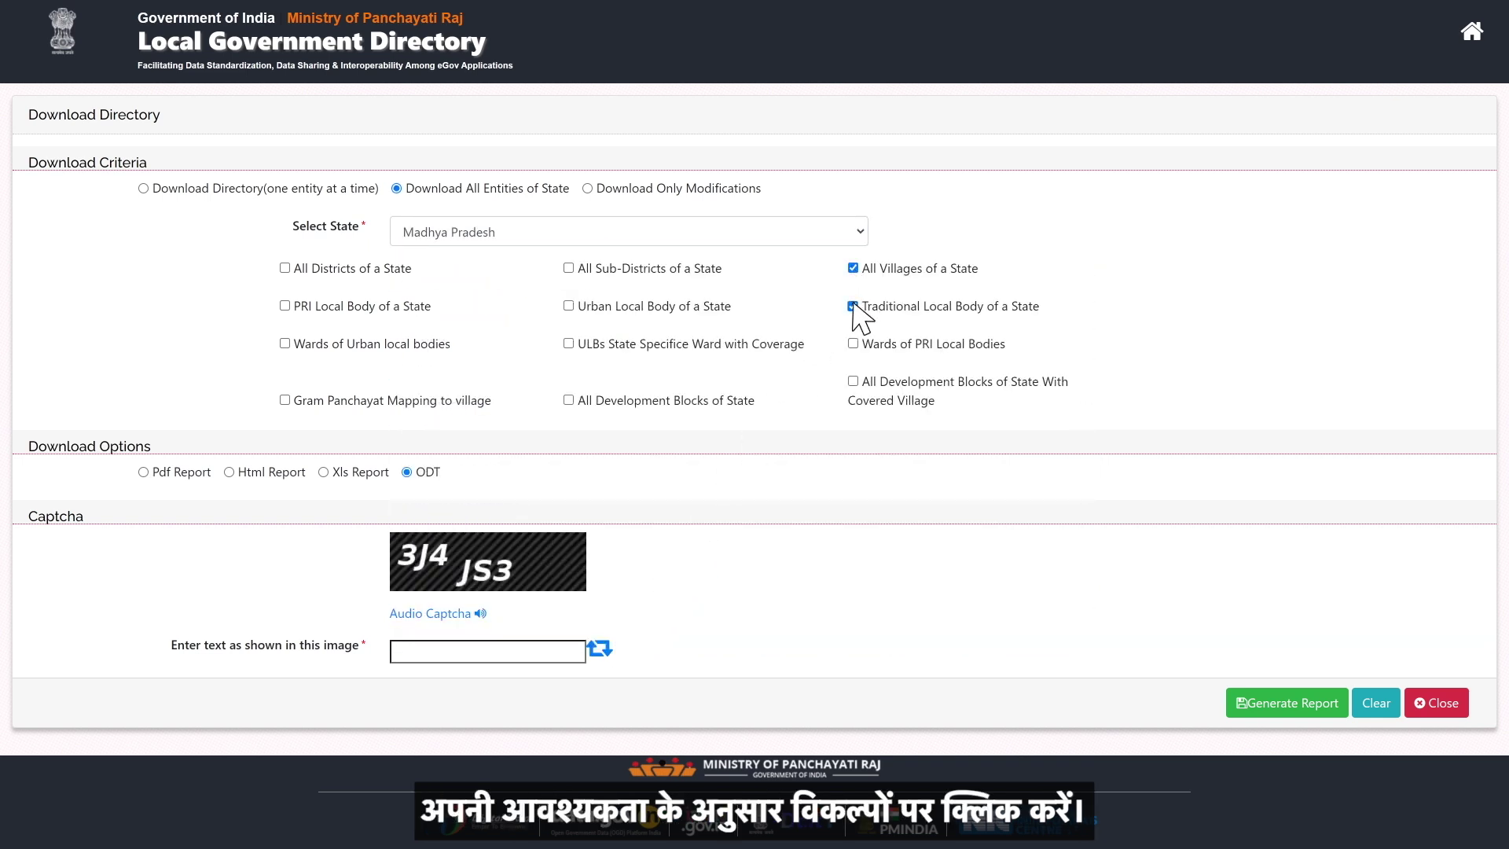
left_click(323, 472)
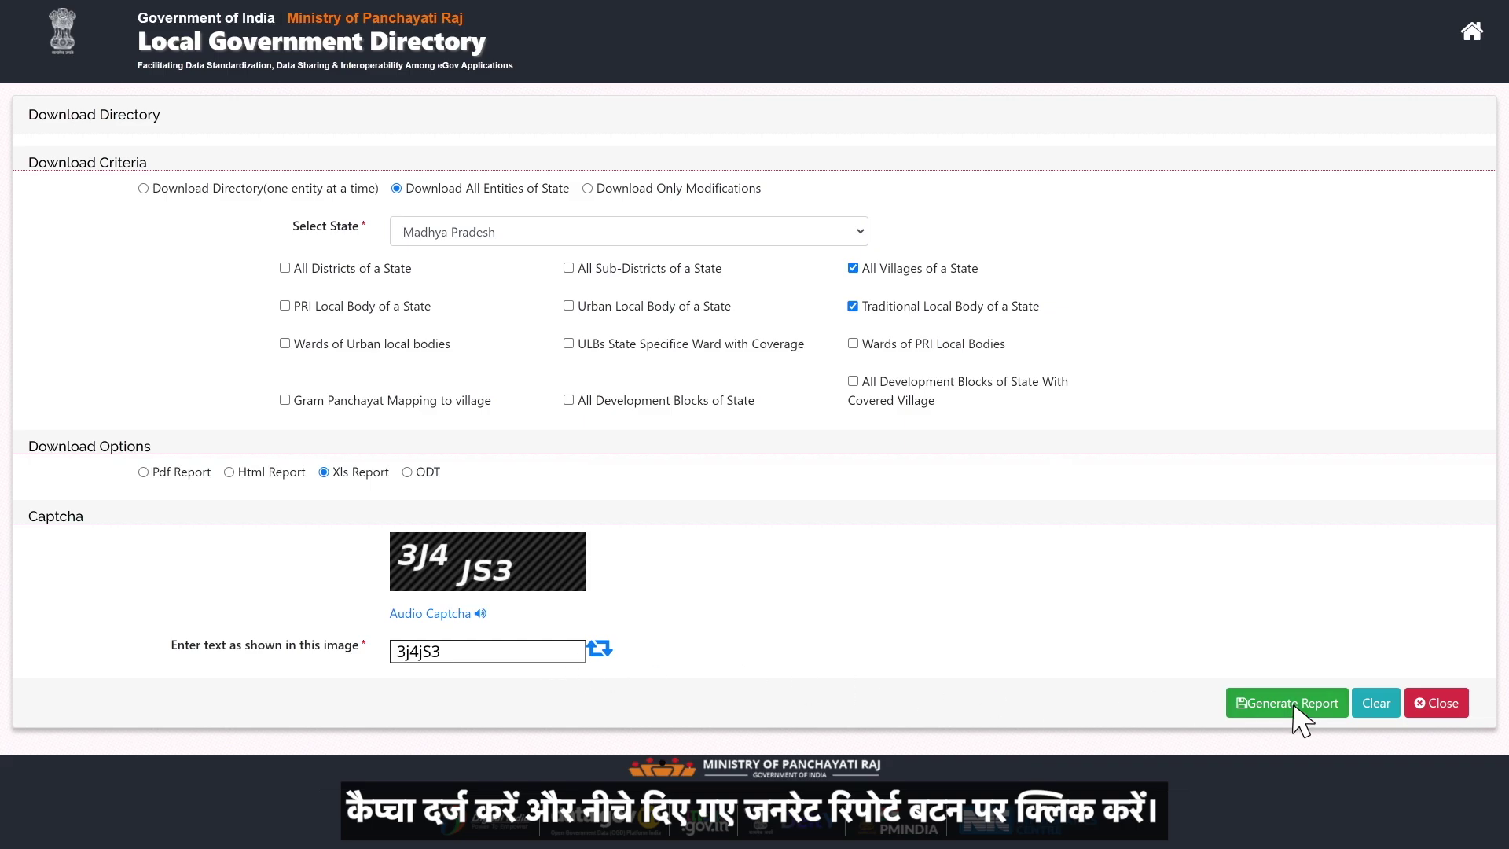
left_click(1270, 707)
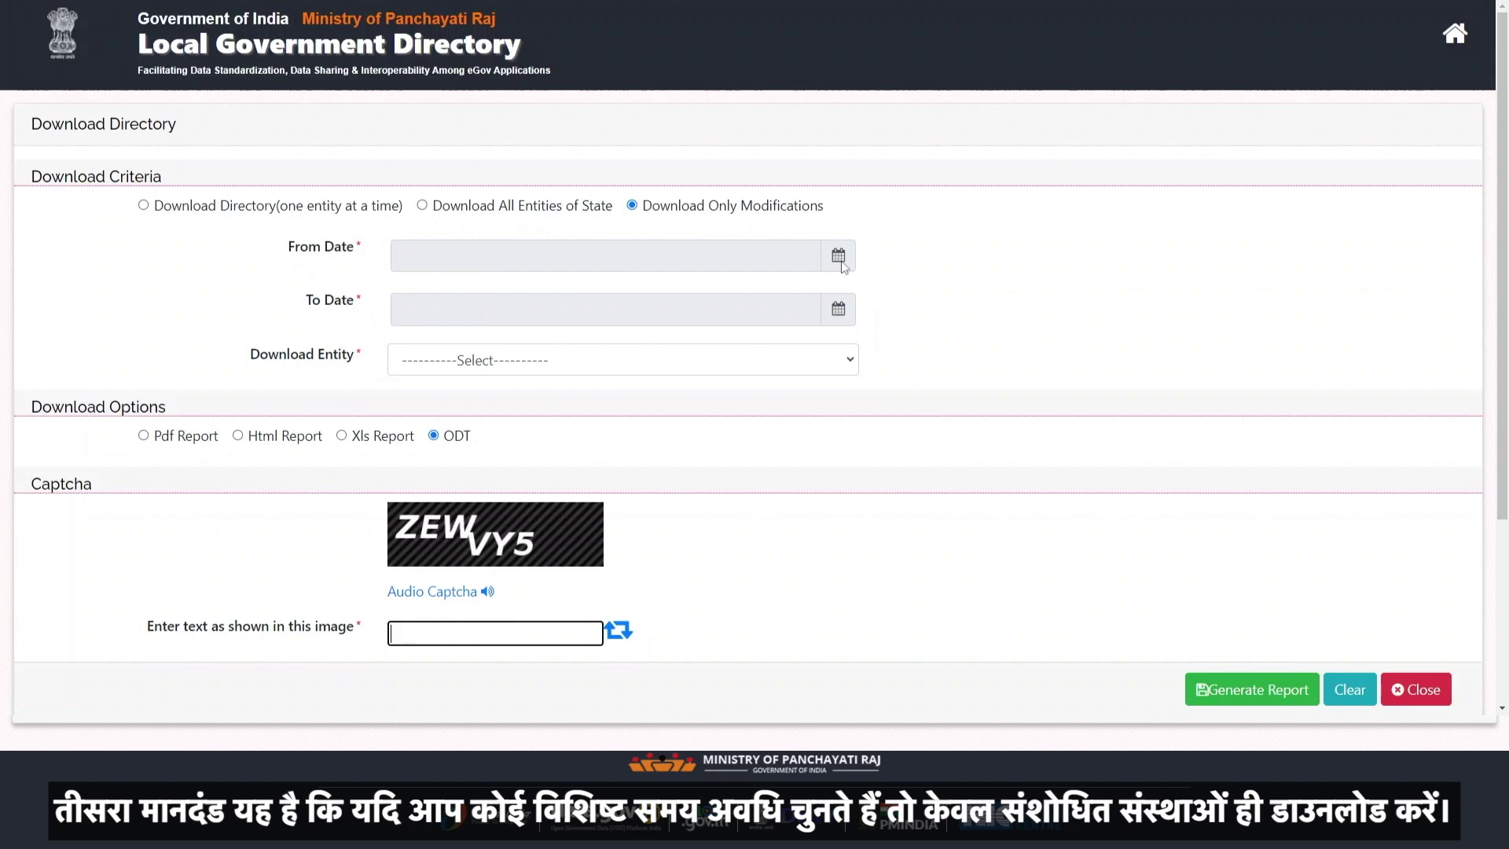
Set the modification date range from 01-06-2024 to 26-06-2024
left_click(838, 307)
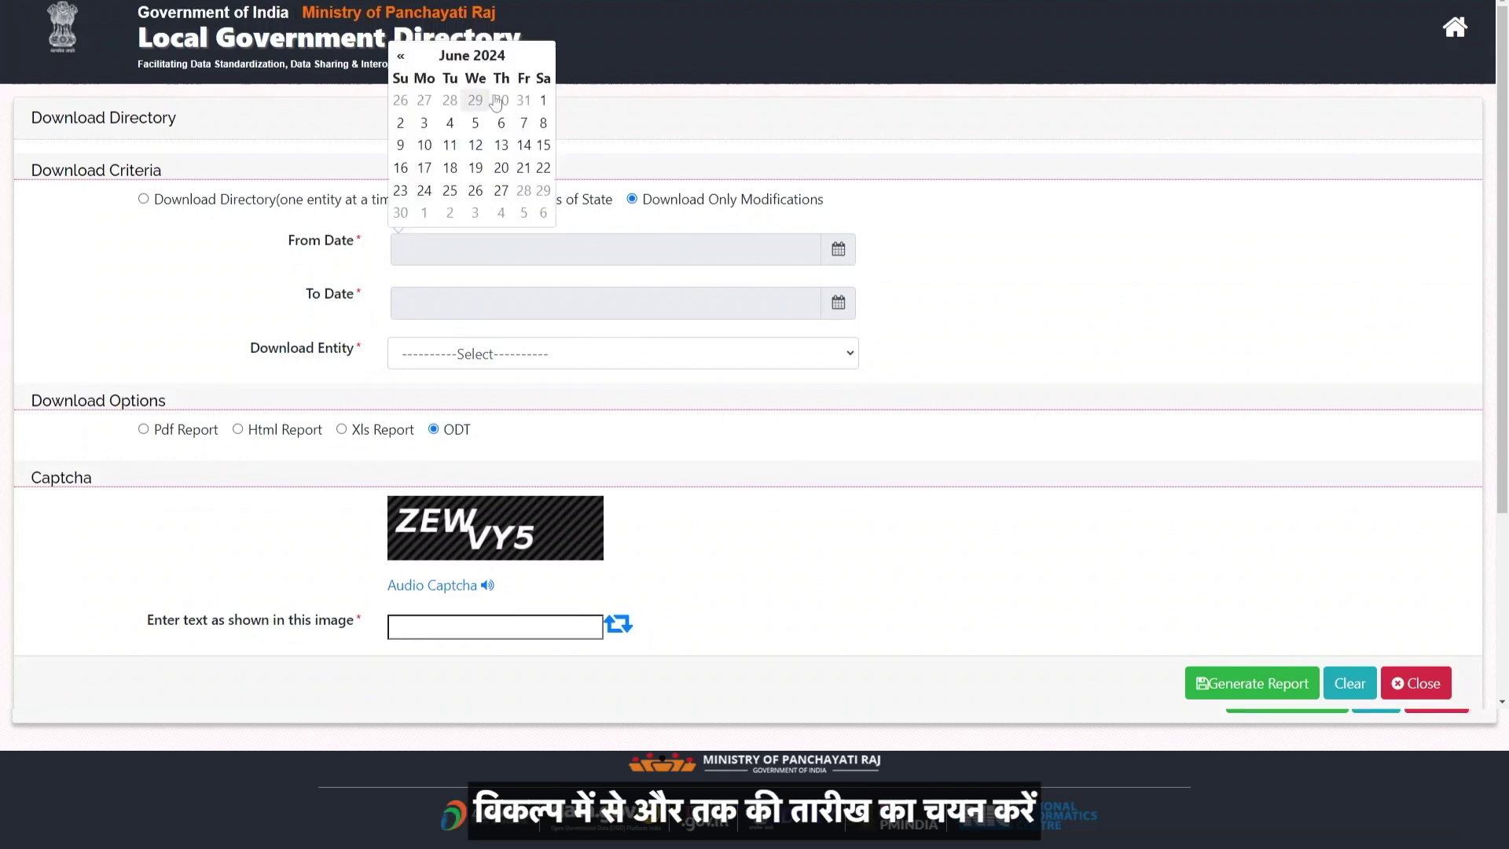
left_click(475, 244)
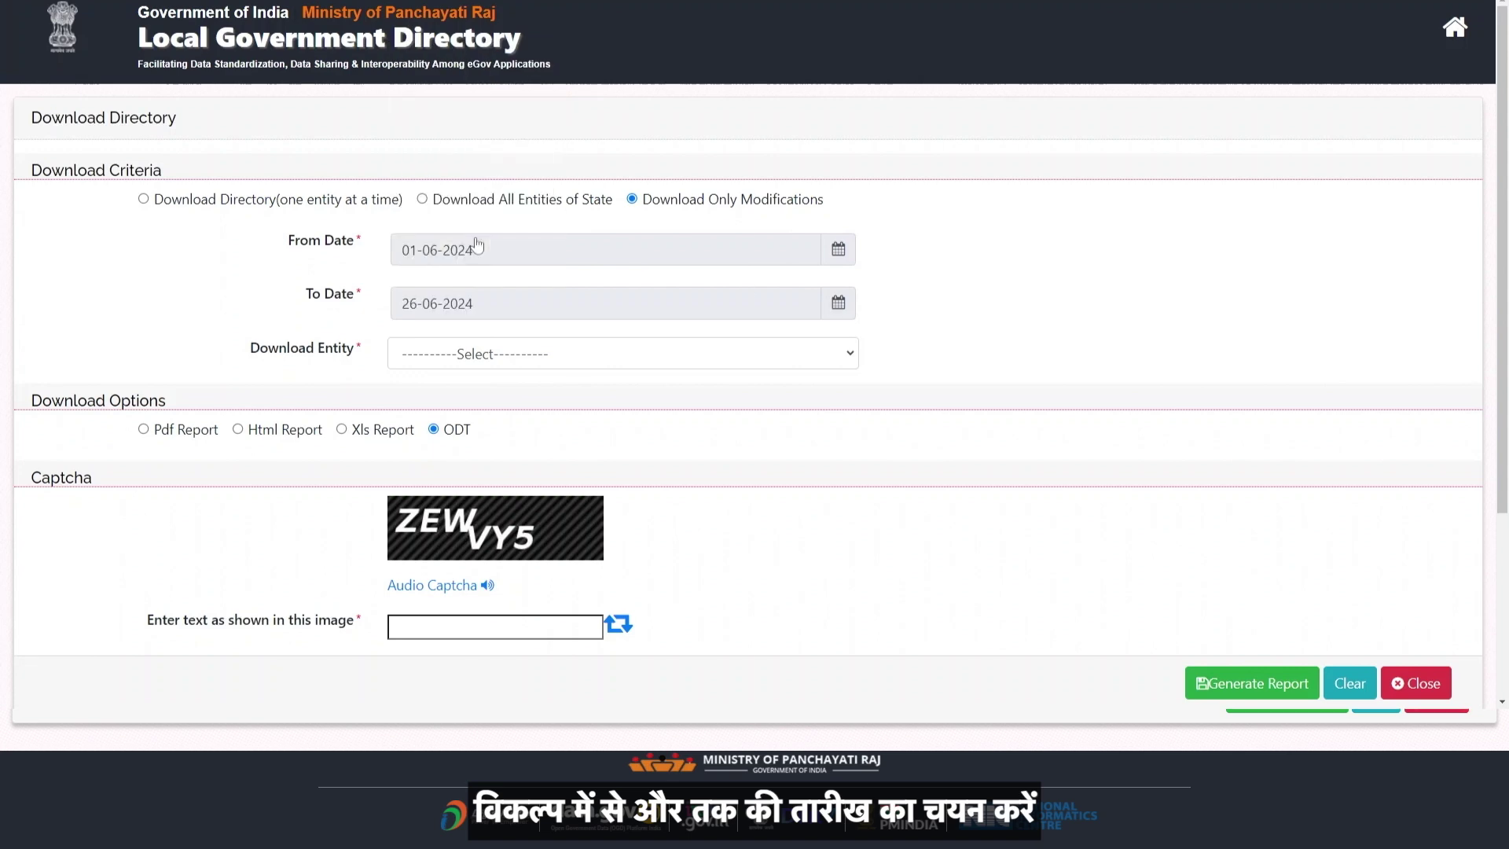
left_click(439, 360)
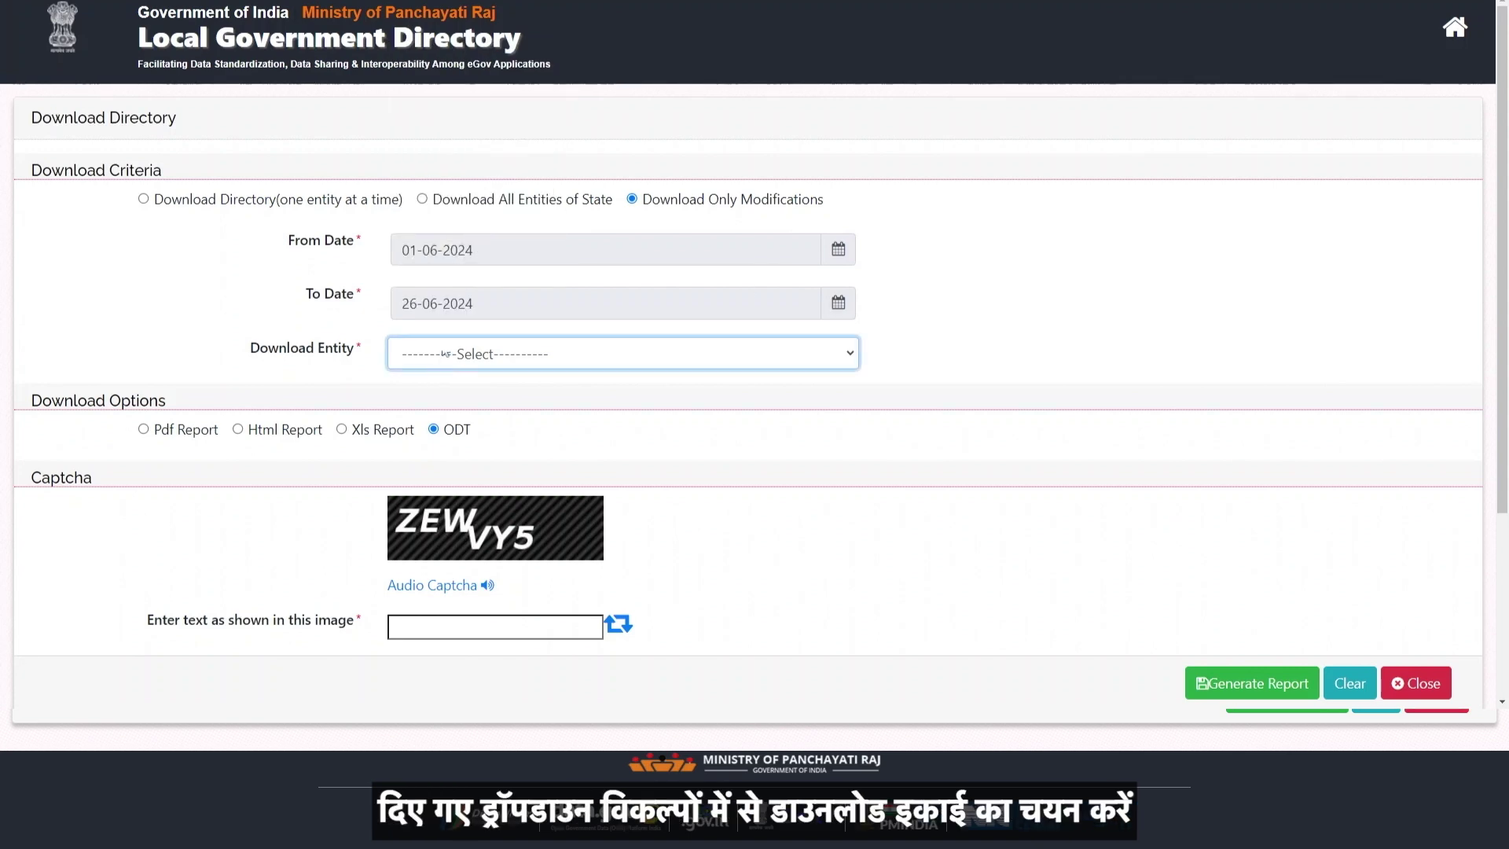
Generate an Xls report of All Villages of a State for Madhya Pradesh, entering the captcha
left_click(445, 353)
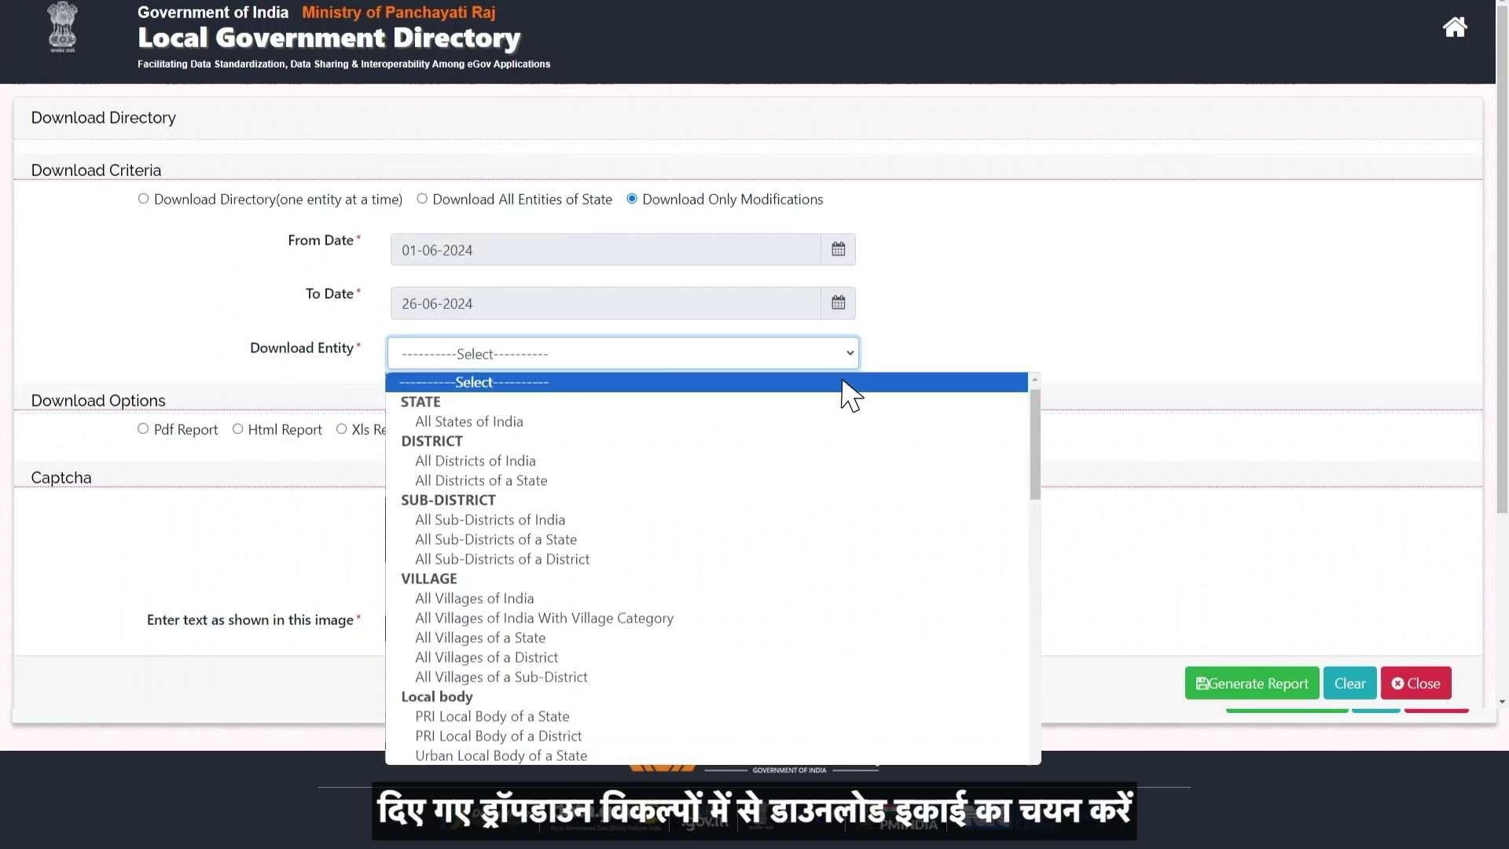
left_click(595, 637)
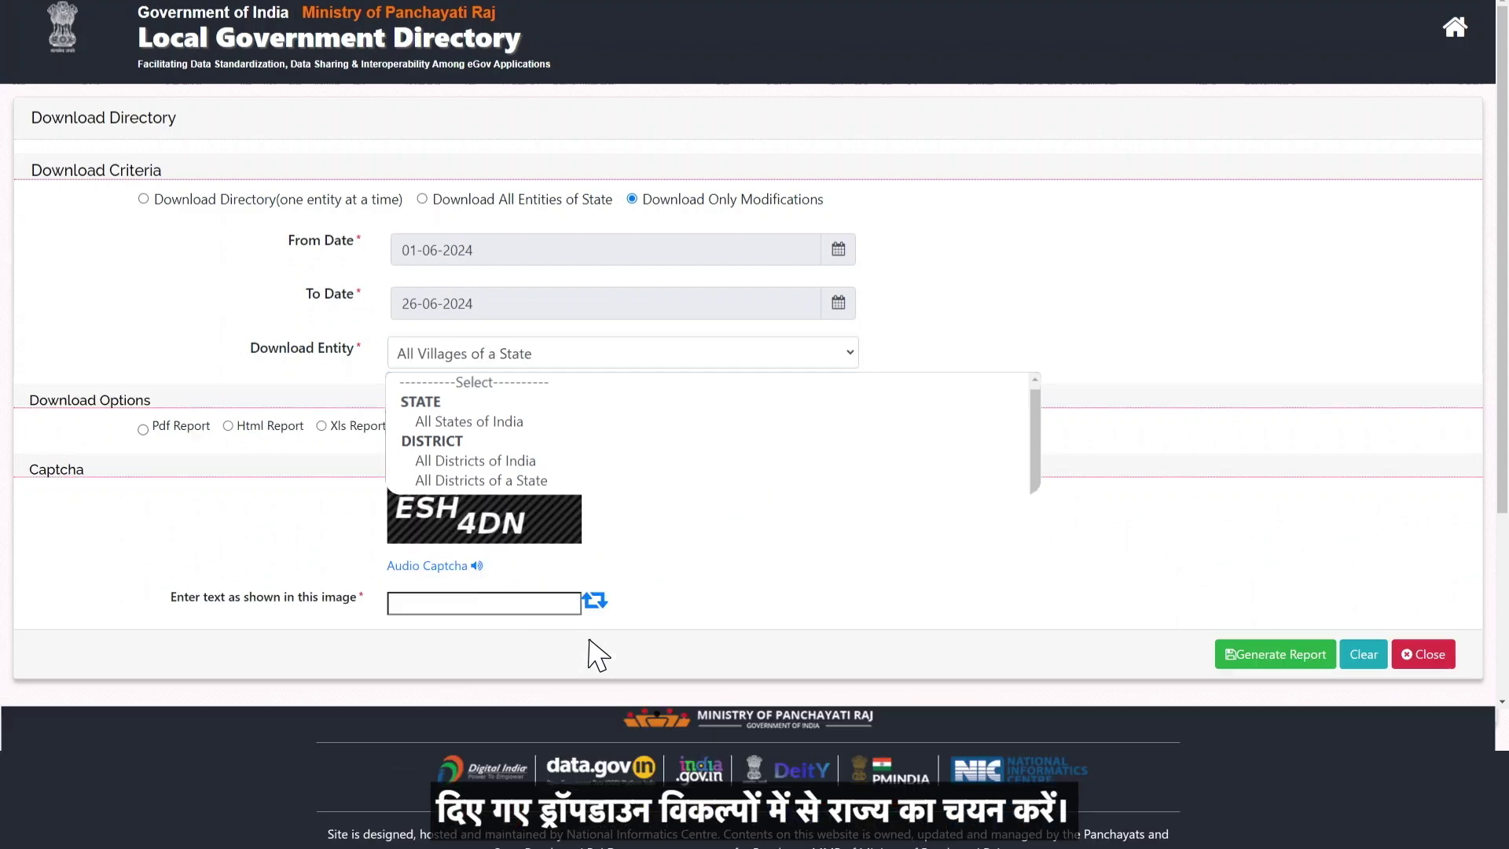
left_click(595, 393)
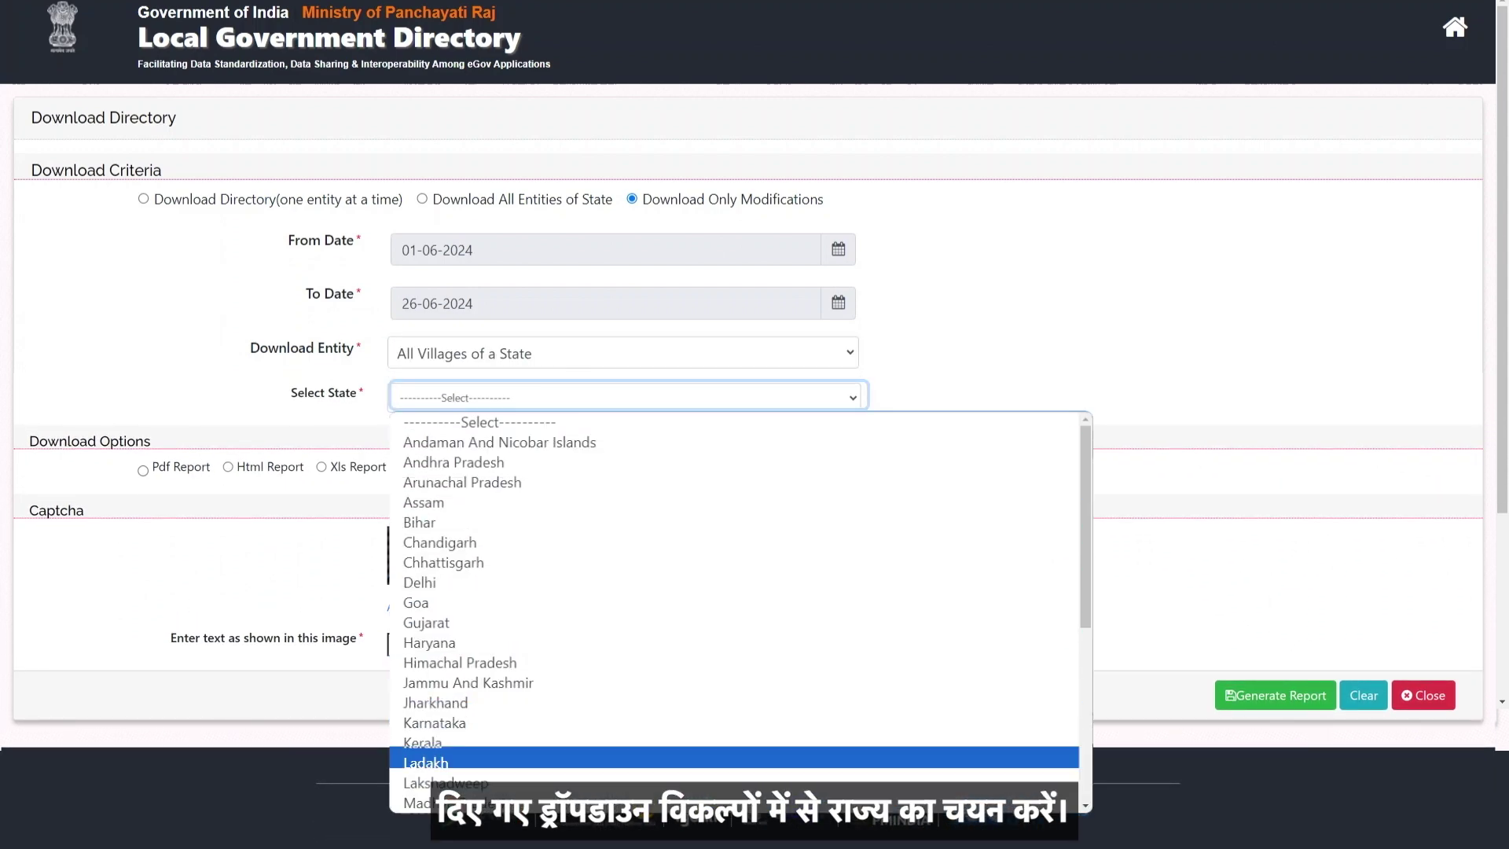
left_click(417, 803)
left_click(322, 467)
left_click(542, 645)
type("ESH4DN")
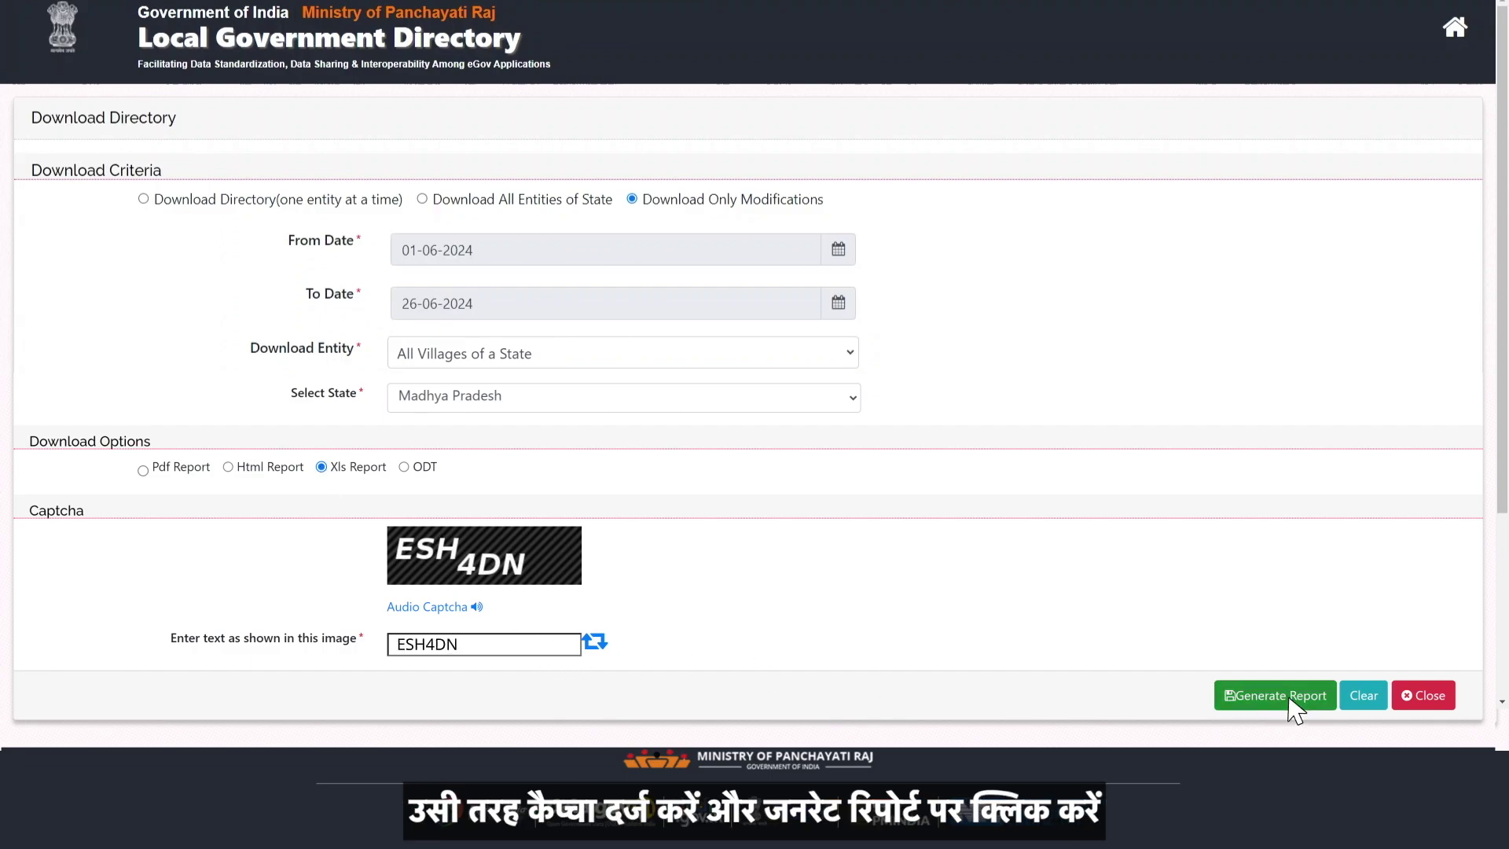
left_click(1289, 697)
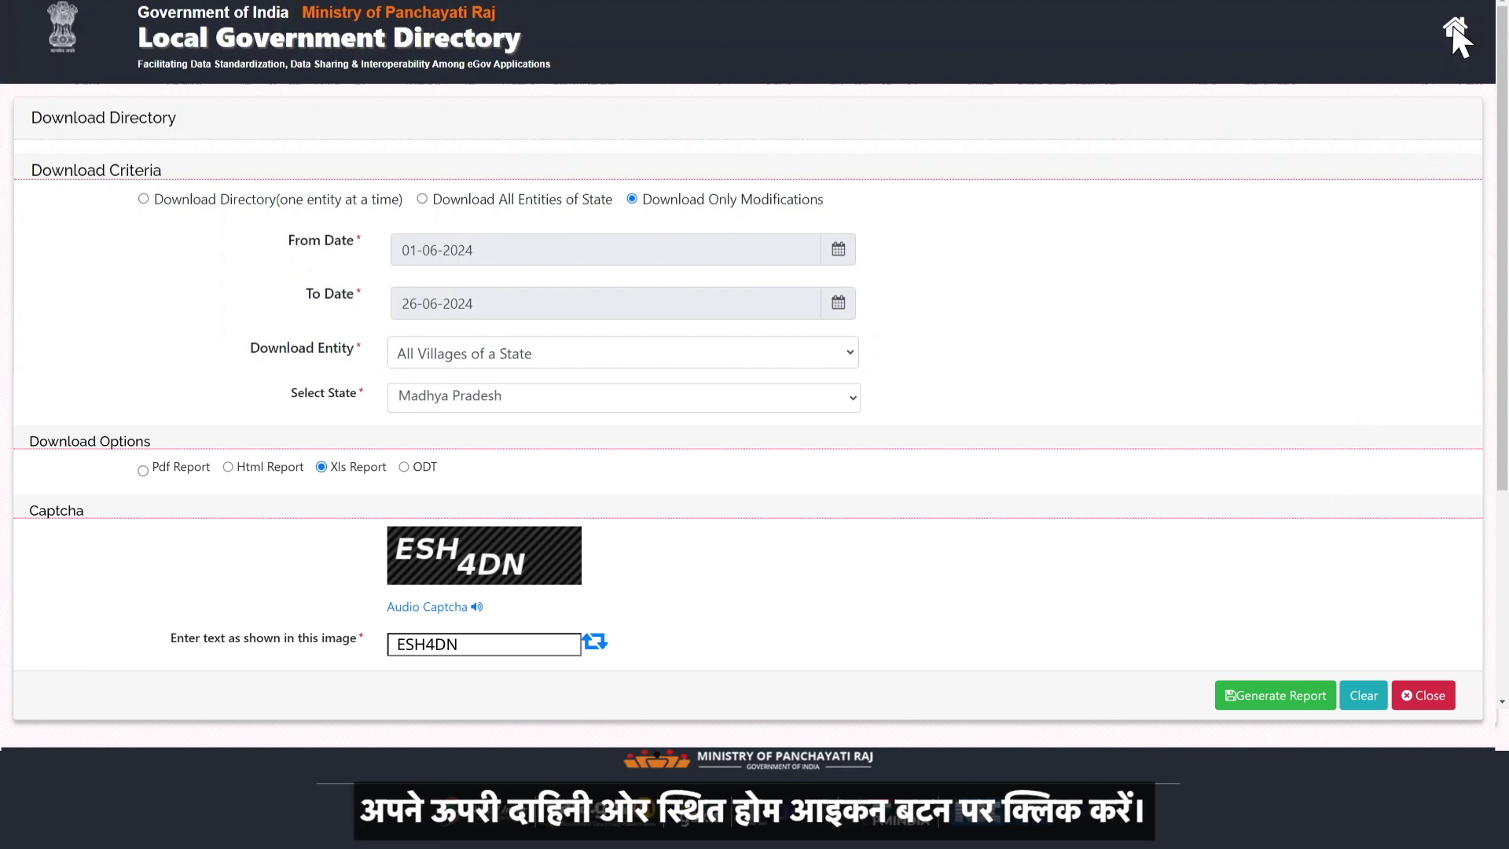
Search all entity types by name for BHOPAL, with the captcha, listing Bhopal district 396 first
left_click(1453, 30)
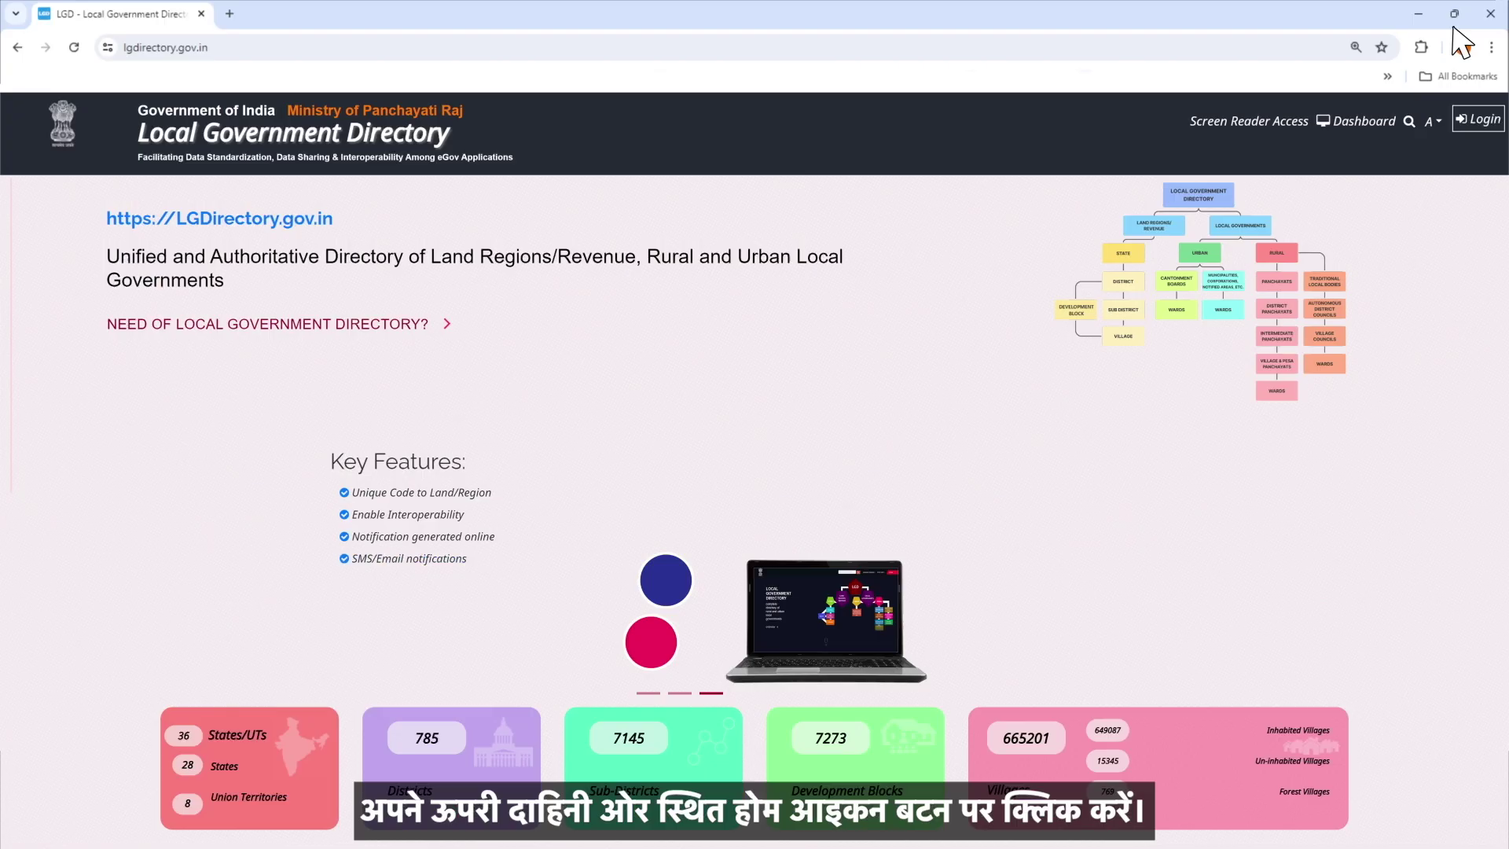
scroll(1460, 43, "down", 20)
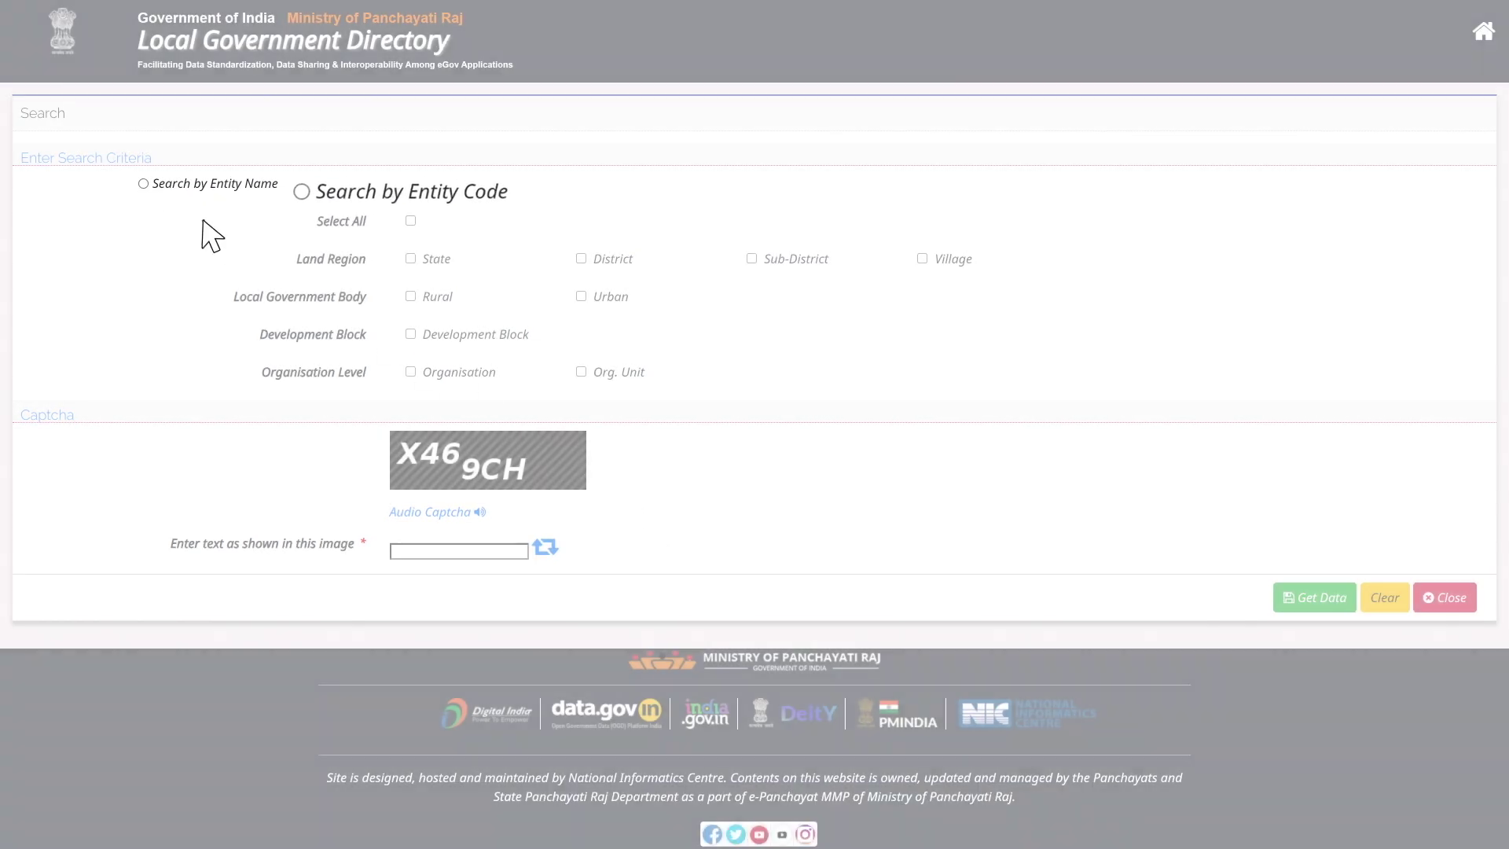
left_click(143, 184)
type("BHOPAL")
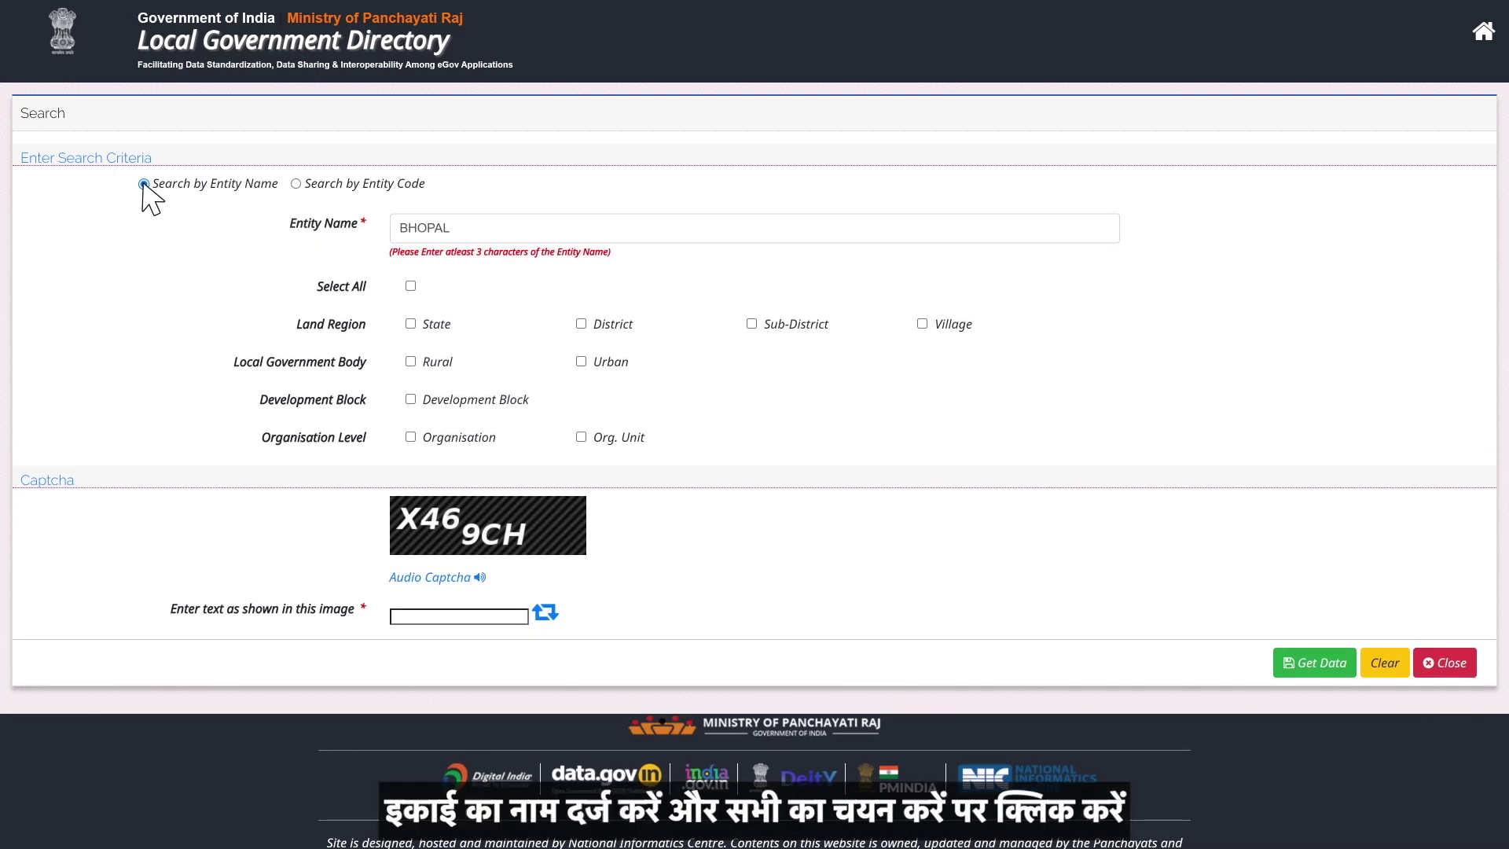
left_click(410, 286)
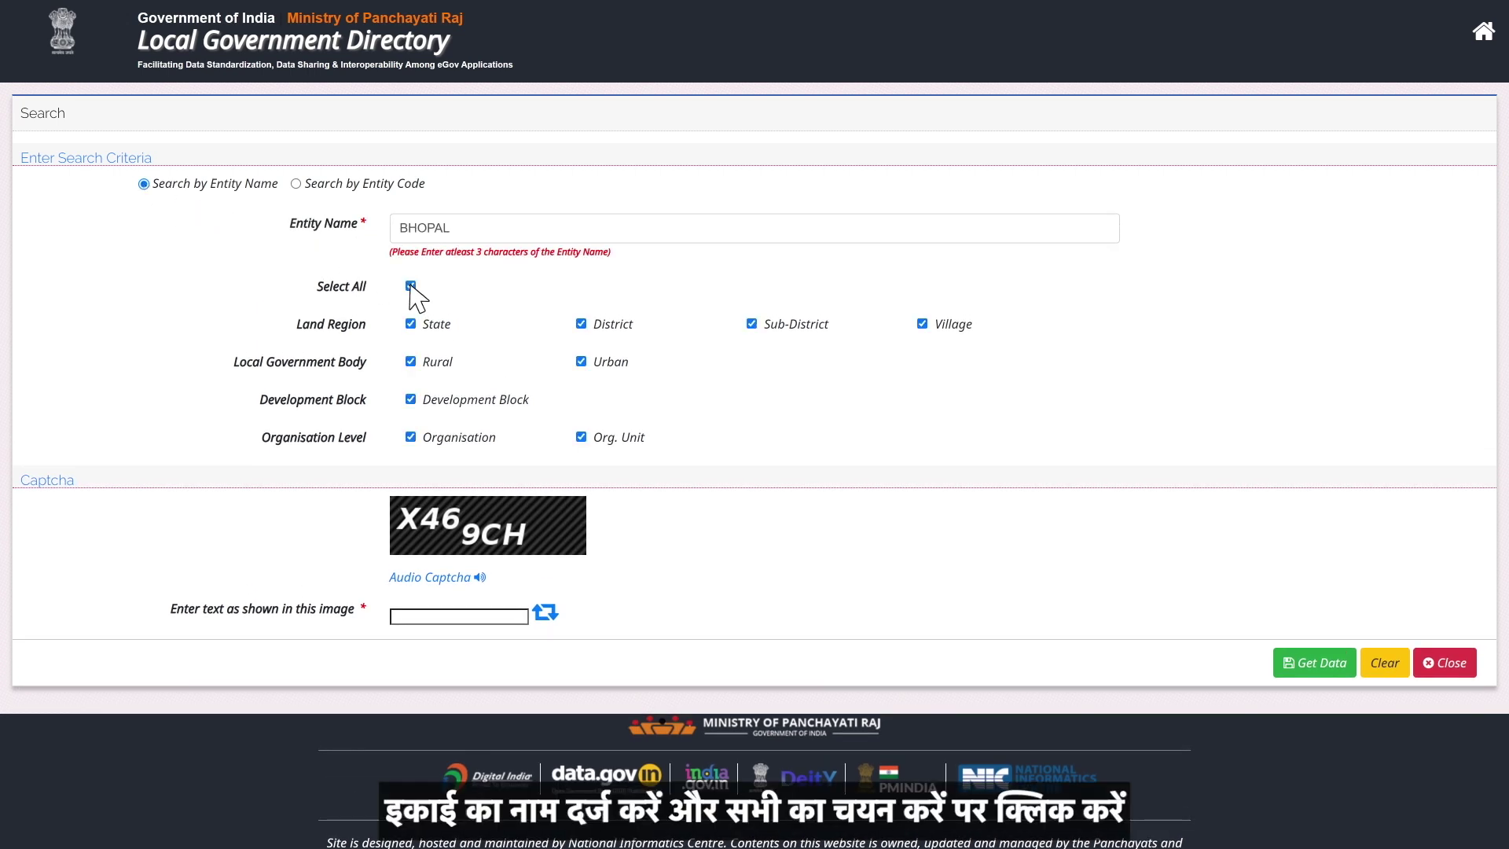
left_click(507, 616)
type("X469CH")
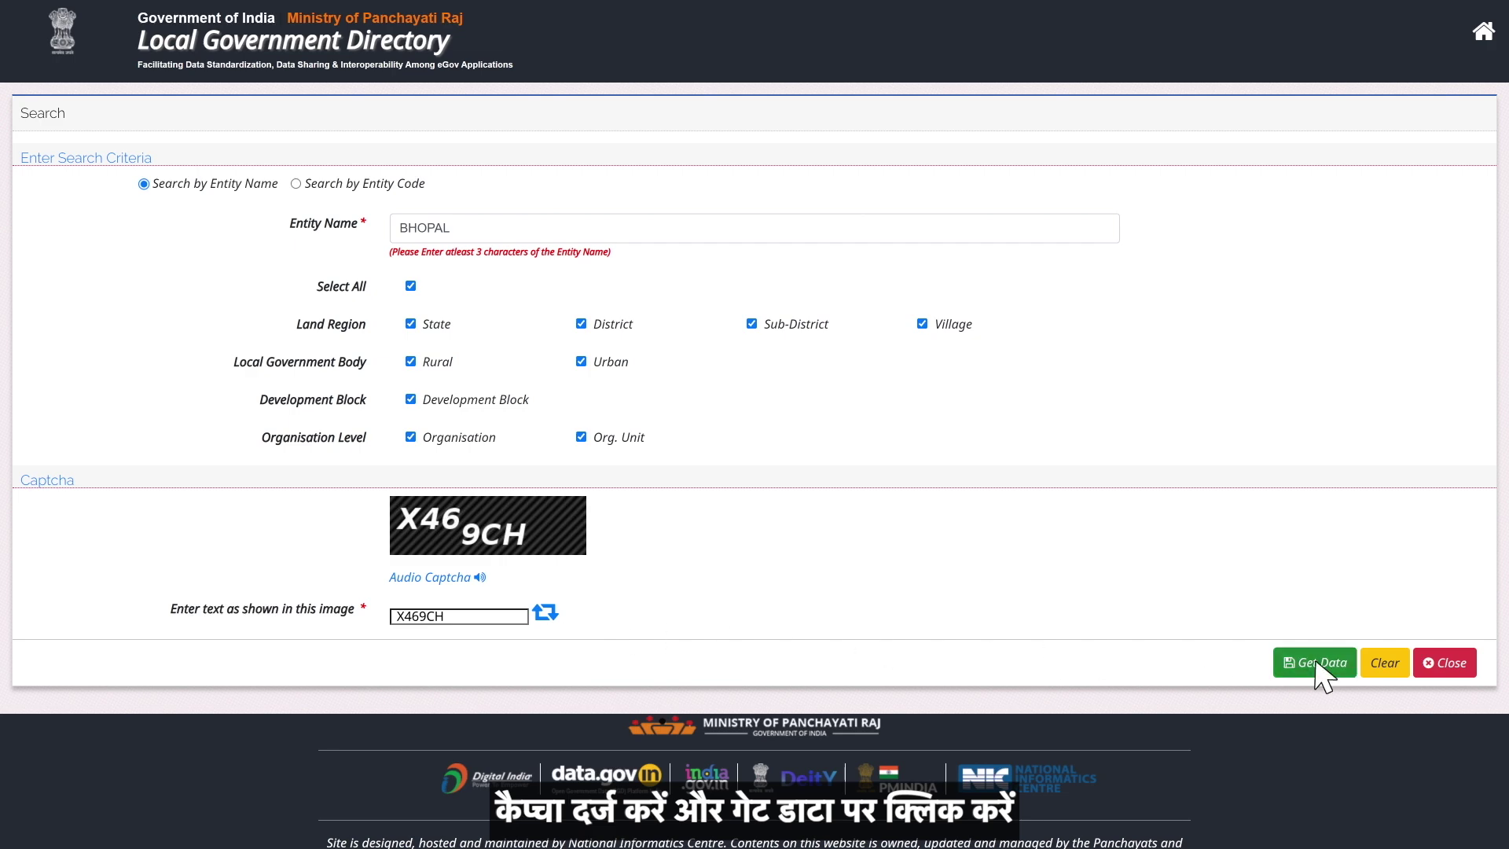
left_click(1316, 663)
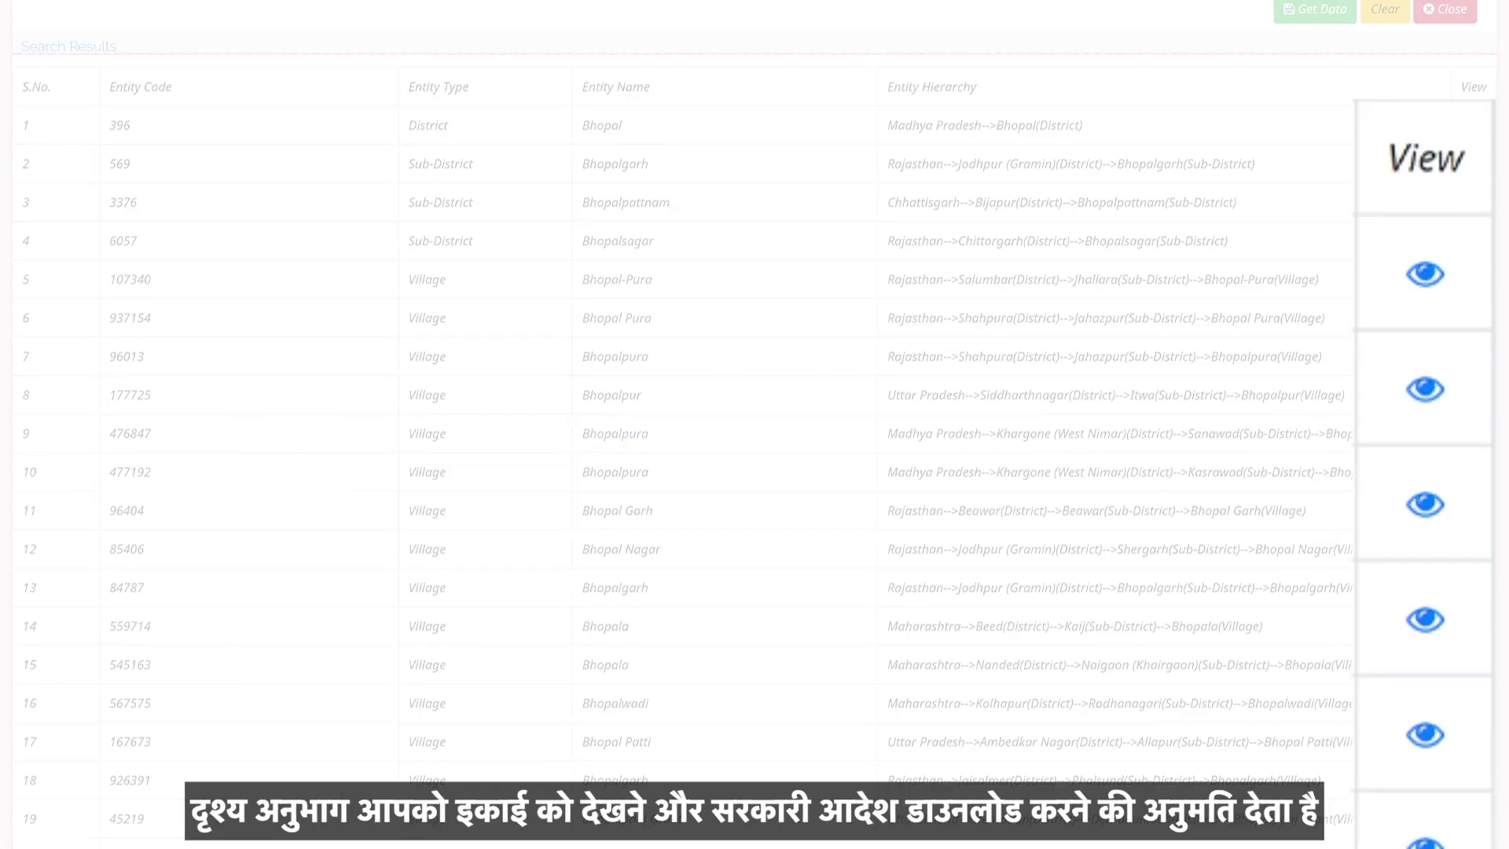
Open Bhopalgarh sub-district 569's government order, an LGD notification on creating a new district
left_click(1473, 163)
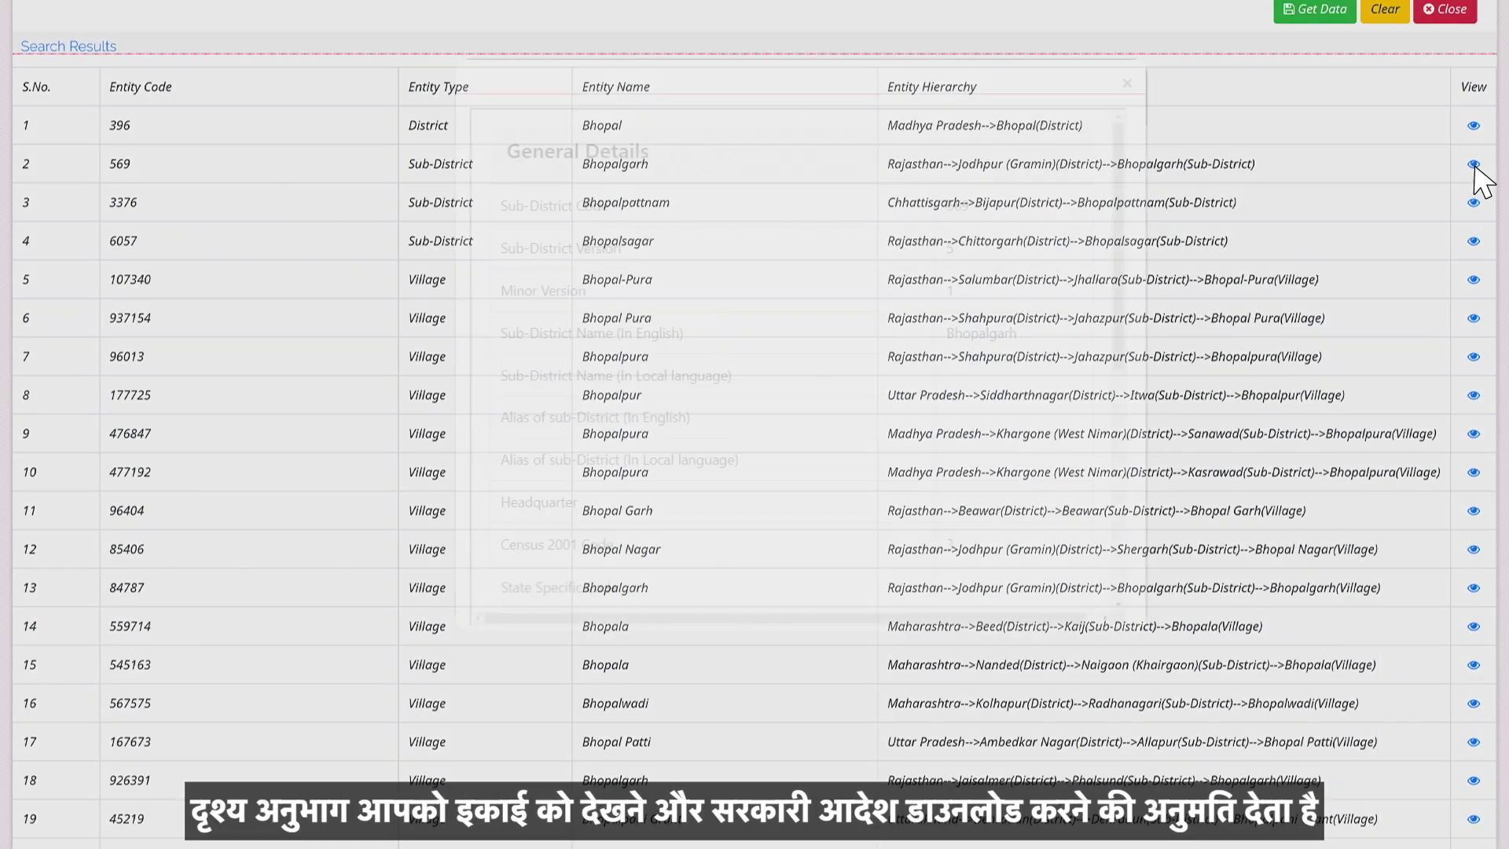
scroll(1481, 180, "down", 5)
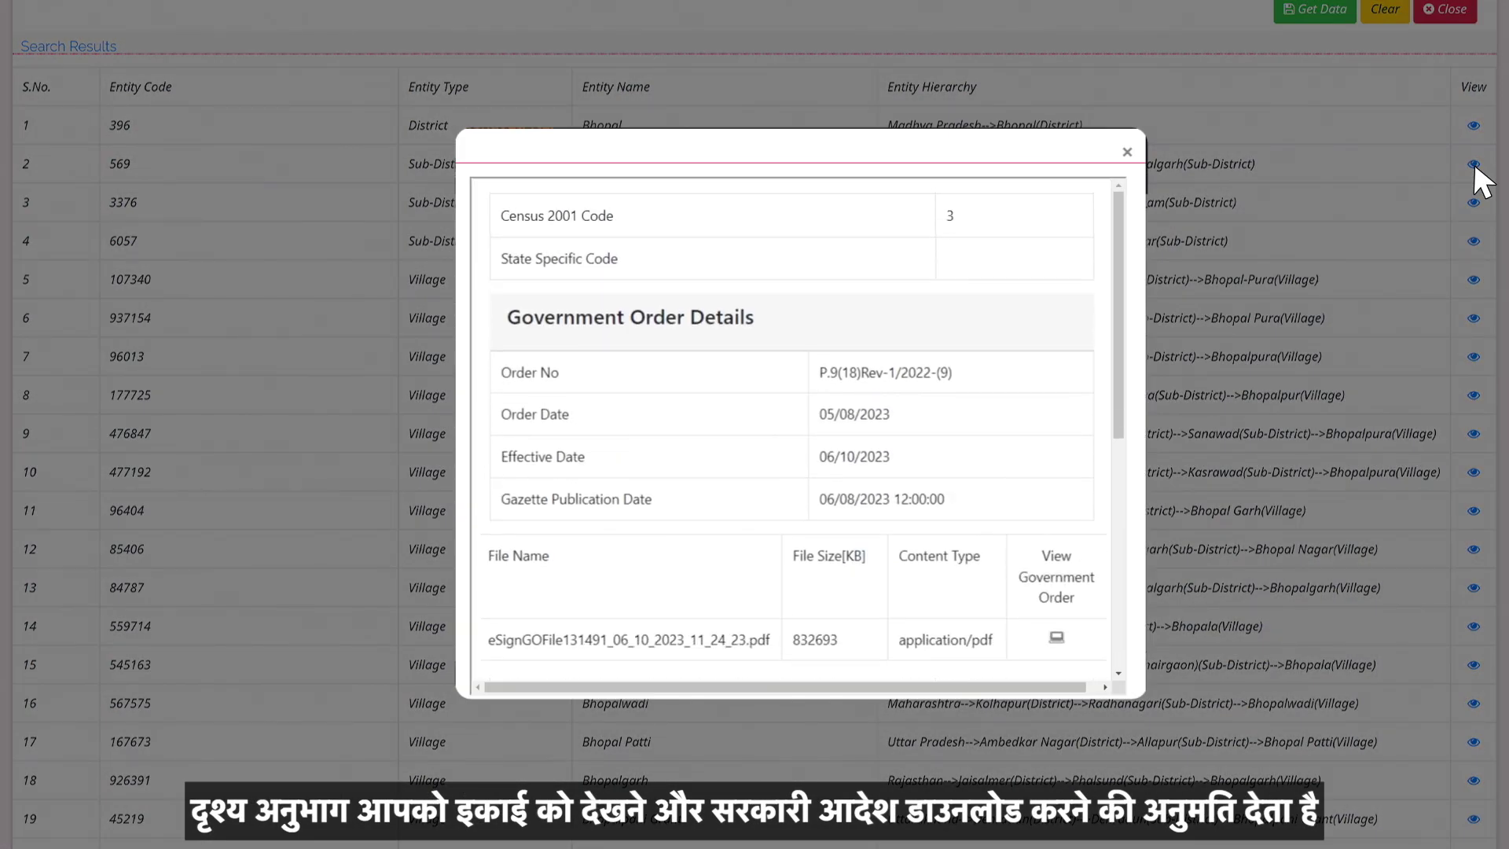
left_click(1057, 638)
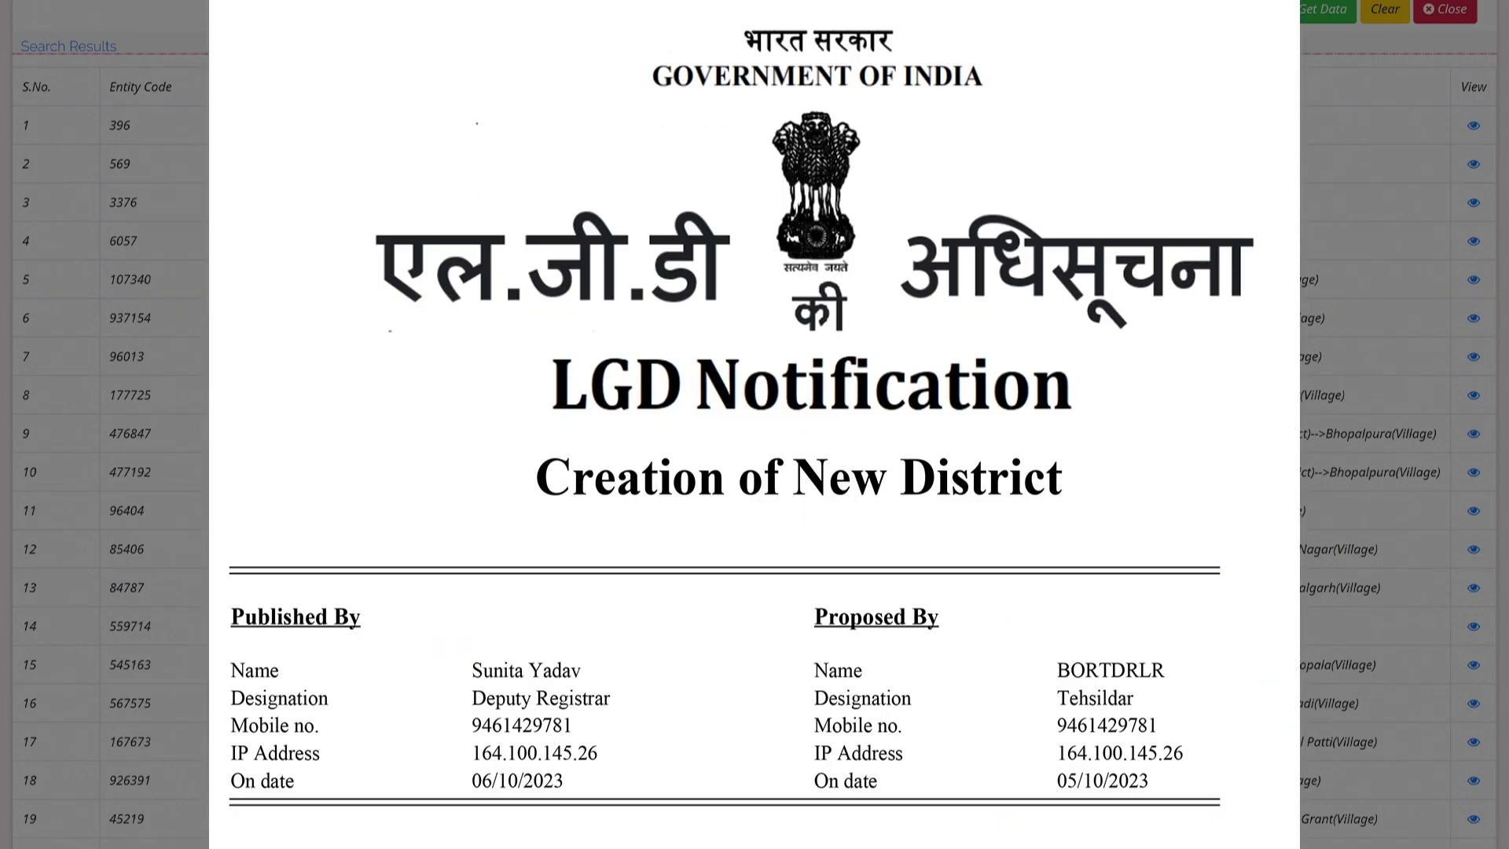